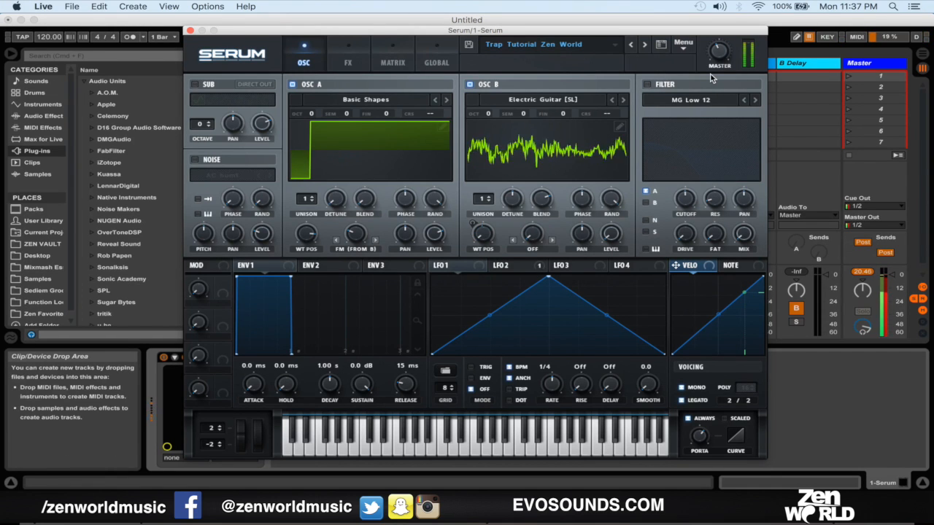
# Audition the Trap Tutorial Zen World patch while shifting the computer keyboard's octave down and up.
pyautogui.press('z')
pyautogui.press('x')
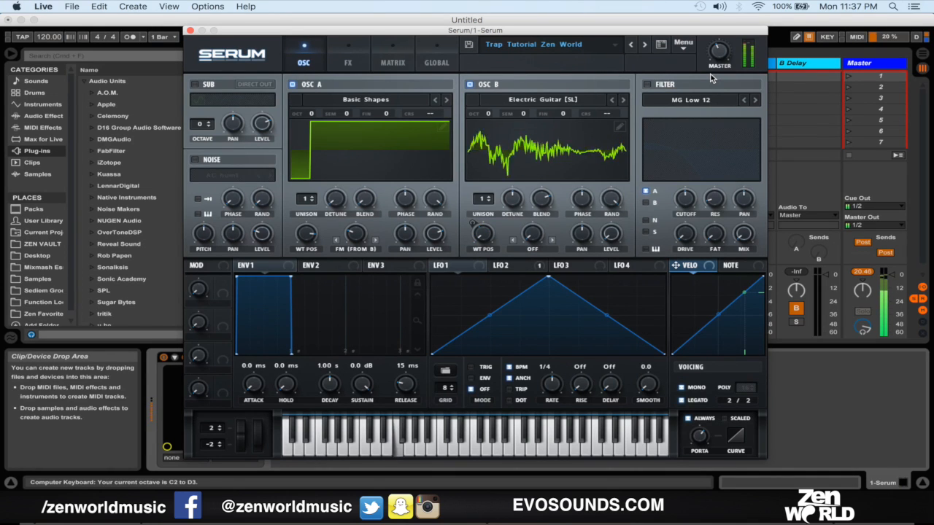
pyautogui.moveTo(538, 31); pyautogui.dragTo(571, 32)
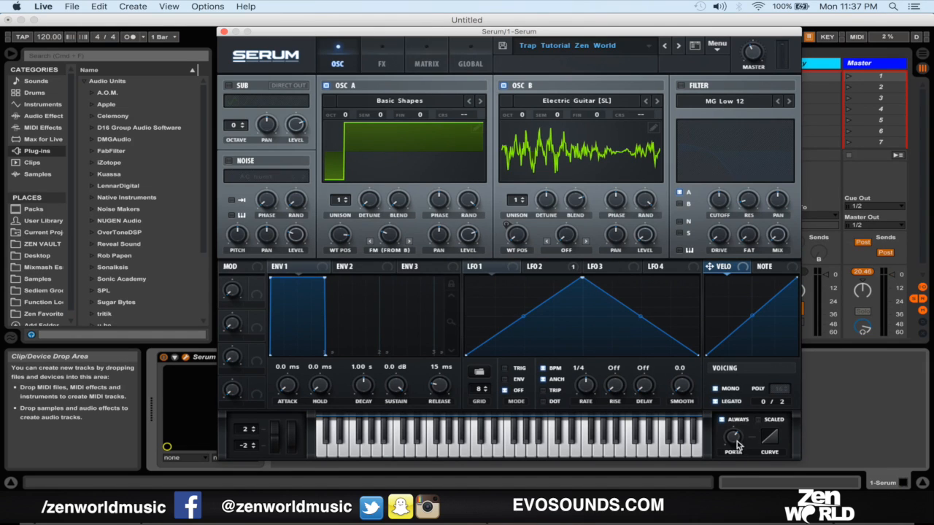
# Adjust the portamento time and play notes to hear the glide.
pyautogui.moveTo(738, 445)
pyautogui.mouseDown()
pyautogui.moveTo(705, 458)
pyautogui.moveTo(717, 439)
pyautogui.moveTo(740, 430)
pyautogui.mouseUp()
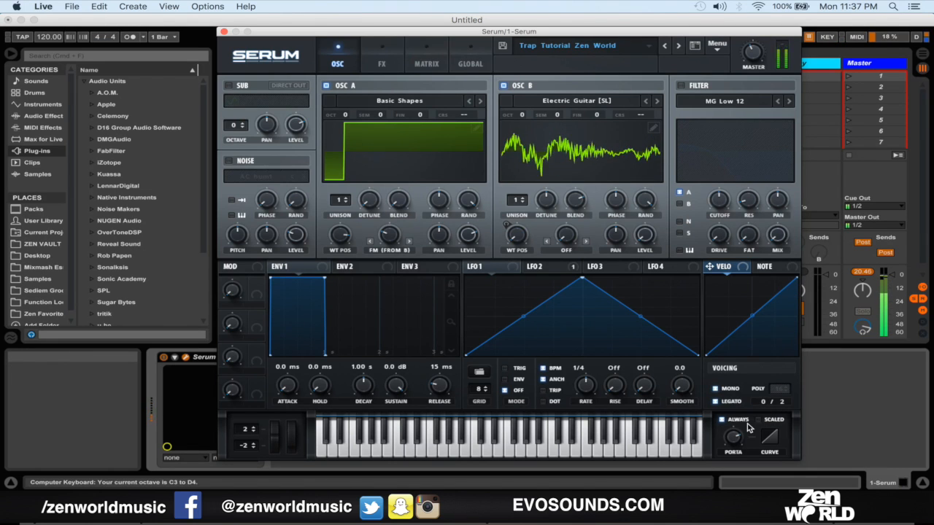
pyautogui.press('l')
pyautogui.press('f')
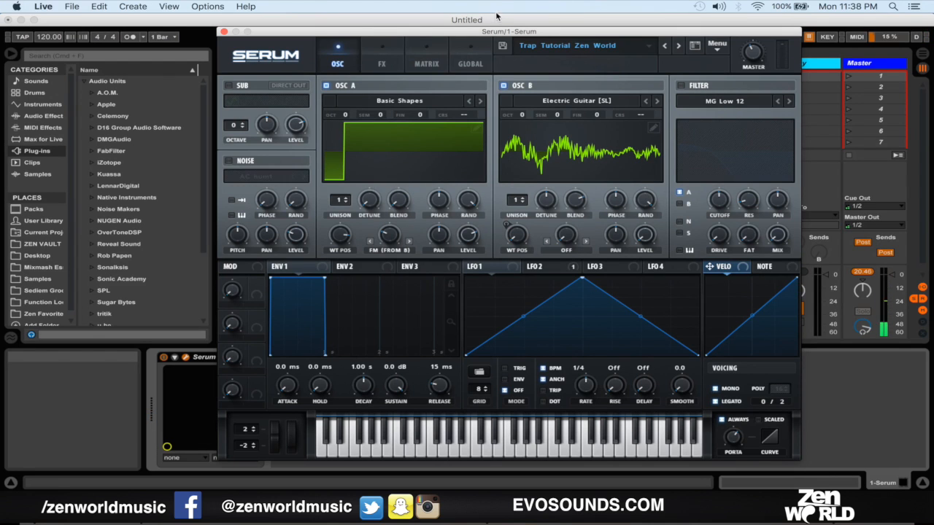
# Reposition the synth window and set oscillator A's warp mode to PWM.
pyautogui.moveTo(525, 33); pyautogui.dragTo(576, 34)
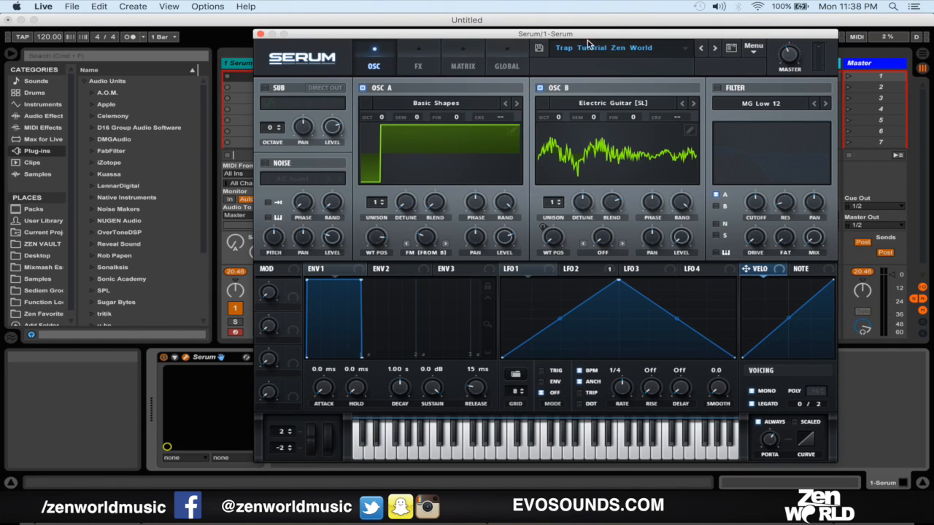
pyautogui.moveTo(588, 38); pyautogui.dragTo(542, 25)
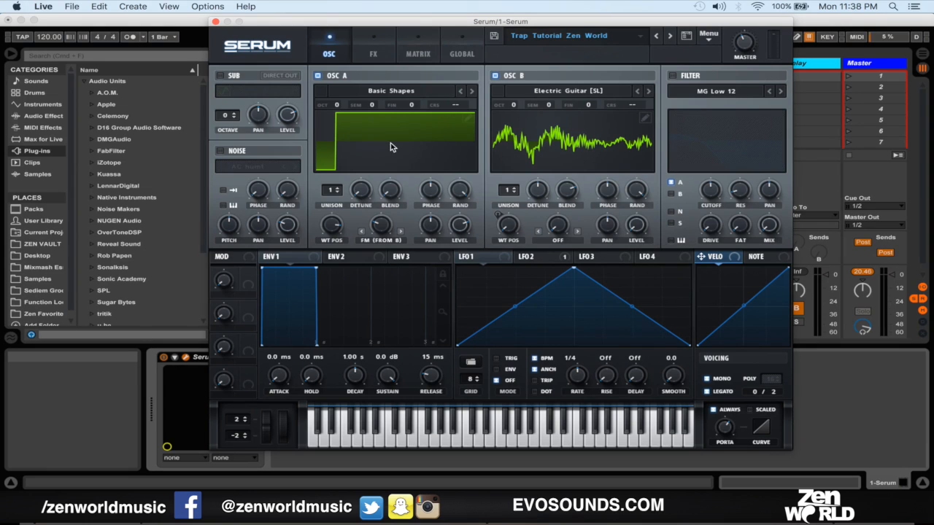
pyautogui.click(396, 242)
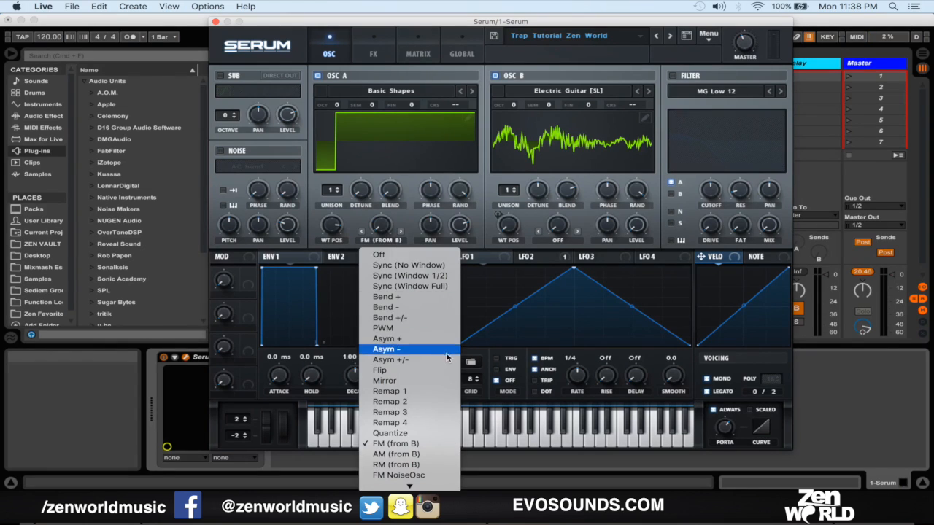
pyautogui.click(420, 326)
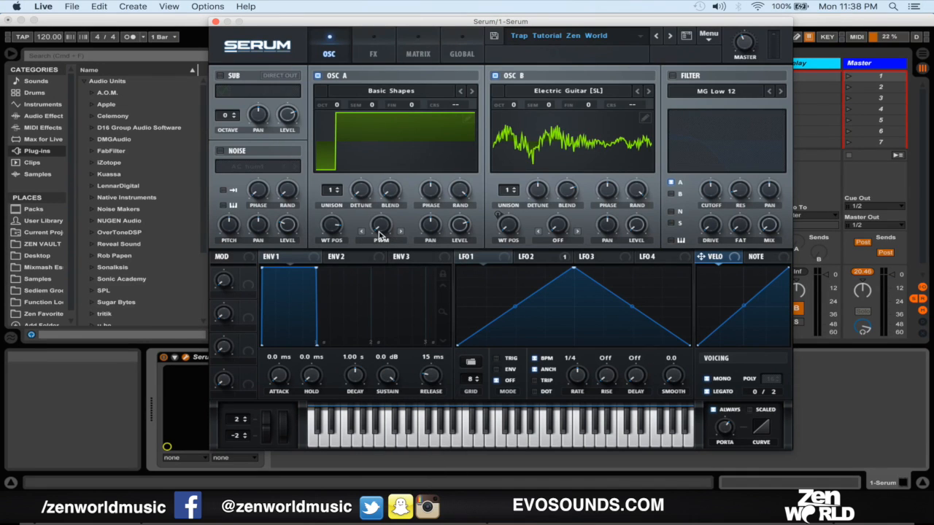
# Sweep oscillator A's wavetable position between the narrow pulse and the square wave, ending at position 4.
pyautogui.moveTo(380, 227); pyautogui.dragTo(305, 159)
pyautogui.moveTo(334, 230); pyautogui.dragTo(337, 269)
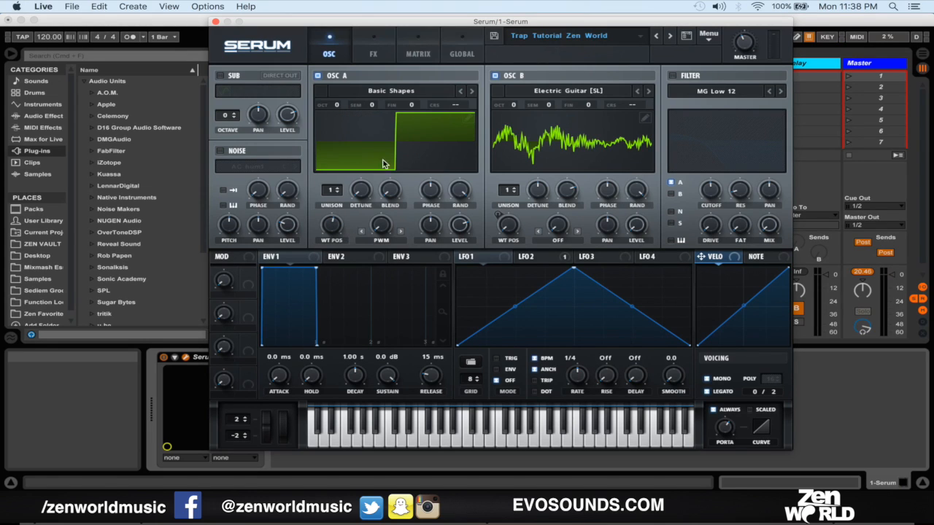
pyautogui.moveTo(334, 222); pyautogui.dragTo(352, 206)
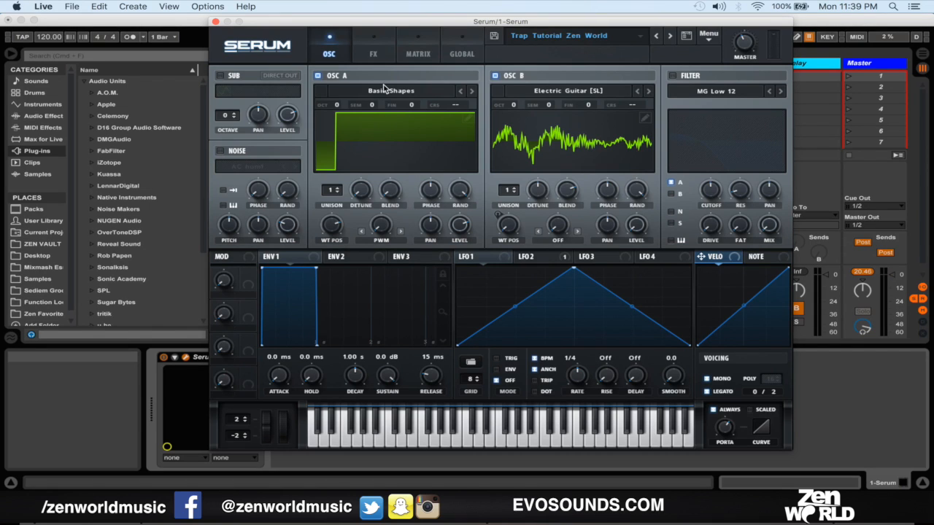
pyautogui.moveTo(381, 226); pyautogui.dragTo(407, 170)
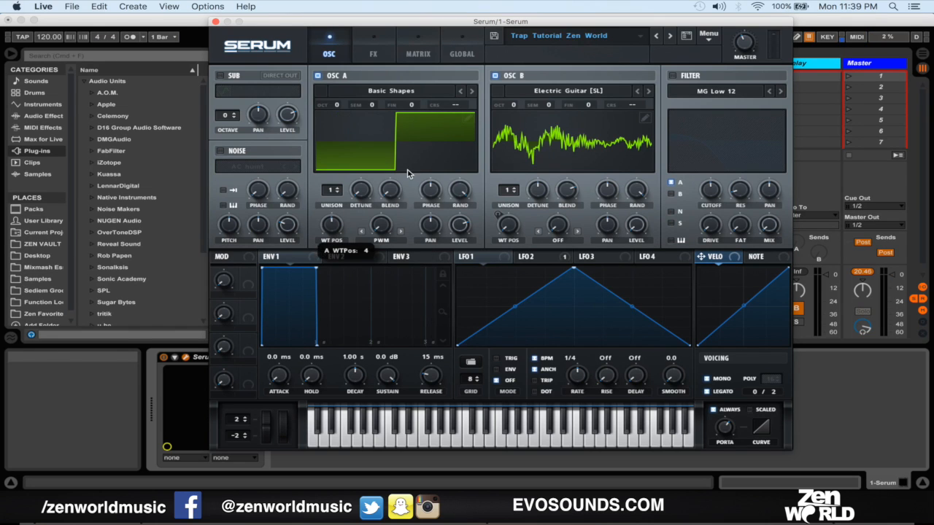
# Lower the keyboard octave and sweep oscillator A's PWM amount up and back to zero while playing notes.
pyautogui.press('z')
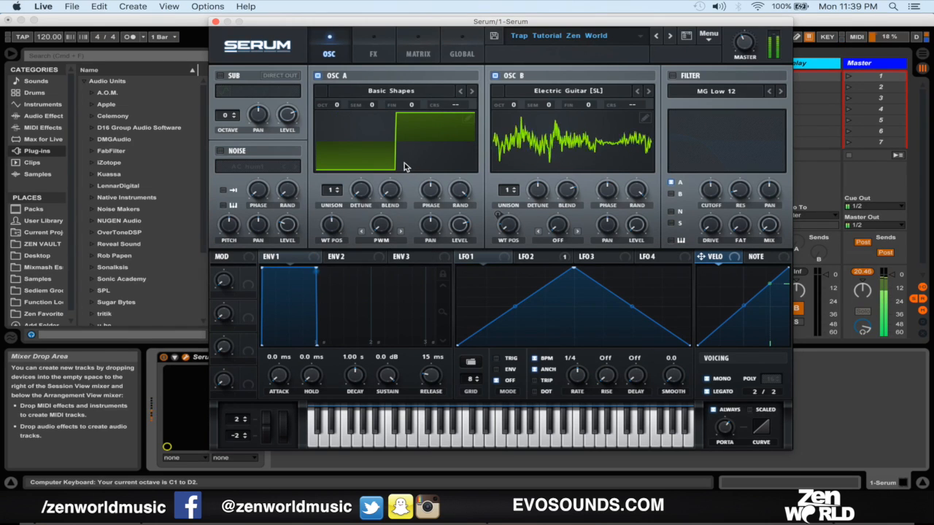
pyautogui.moveTo(380, 226); pyautogui.dragTo(437, 155)
pyautogui.press('a')
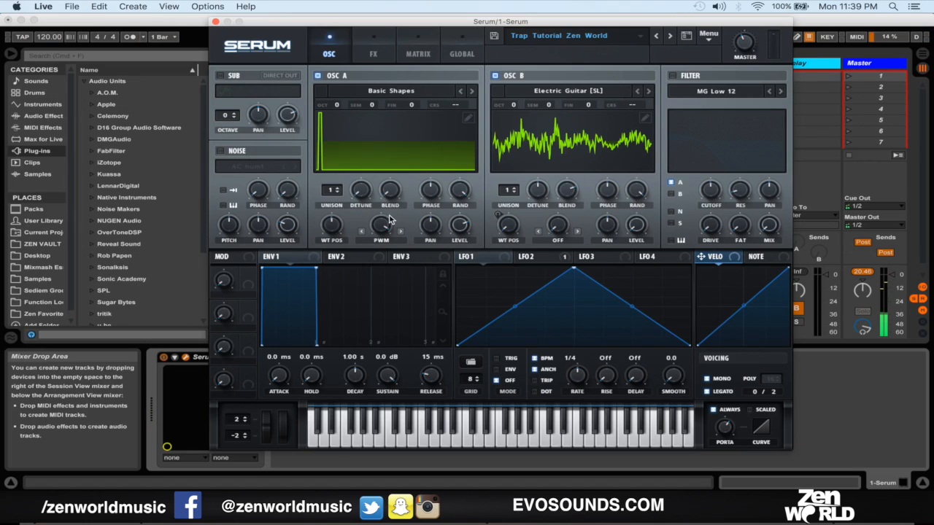
pyautogui.moveTo(381, 223); pyautogui.dragTo(387, 380)
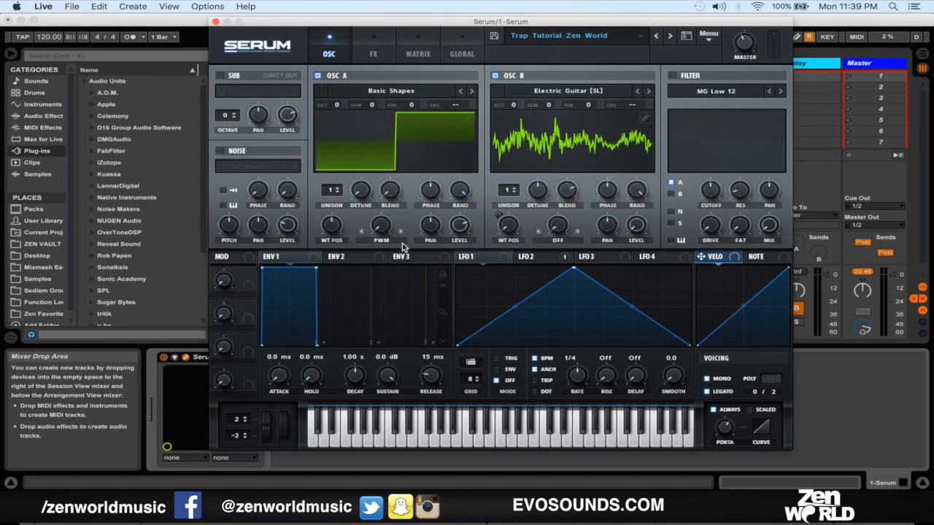
pyautogui.moveTo(380, 234); pyautogui.dragTo(293, 269)
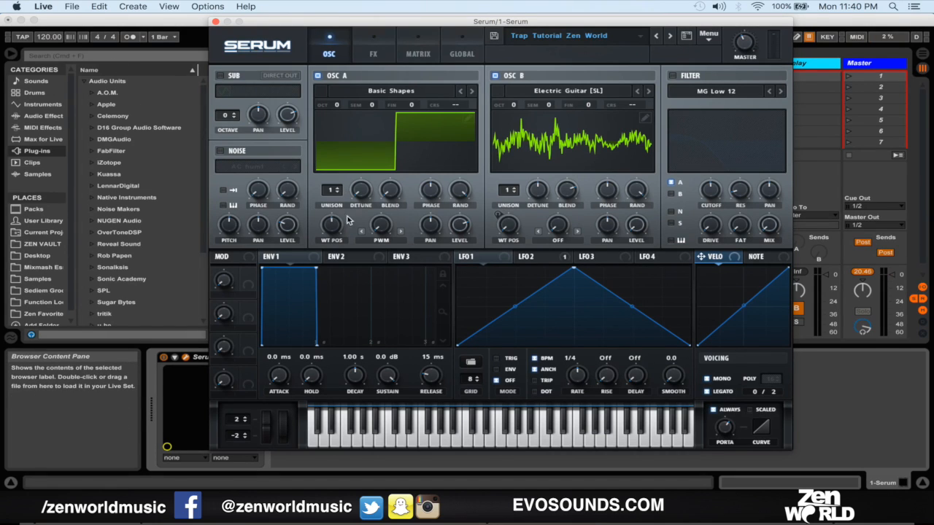
# Return oscillator A's wavetable position to the narrow pulse and set its warp mode to FM (from B).
pyautogui.moveTo(335, 230); pyautogui.dragTo(399, 241)
pyautogui.click(379, 240)
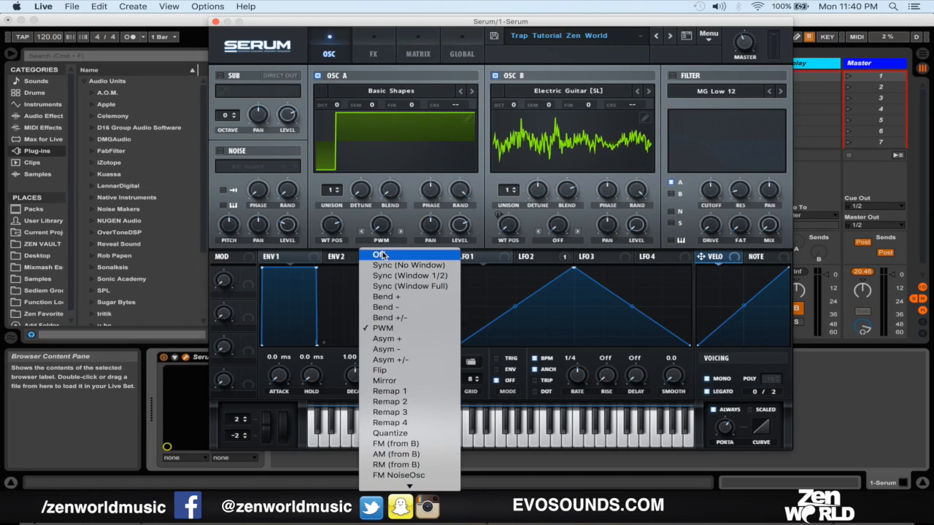
pyautogui.click(381, 231)
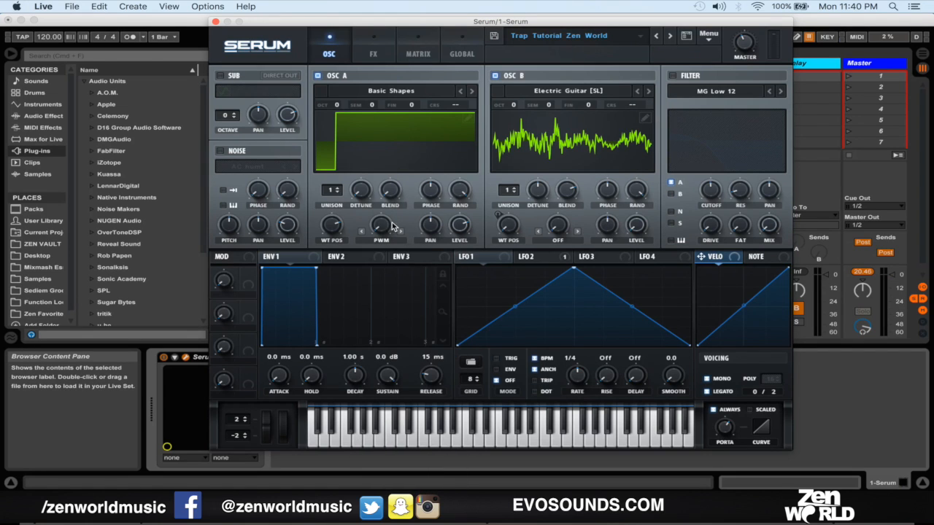
pyautogui.click(375, 241)
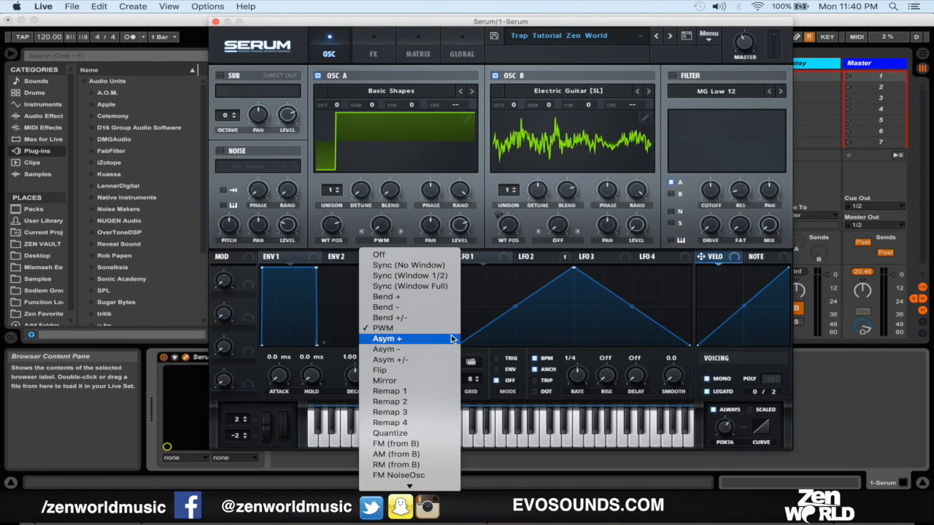
pyautogui.click(375, 232)
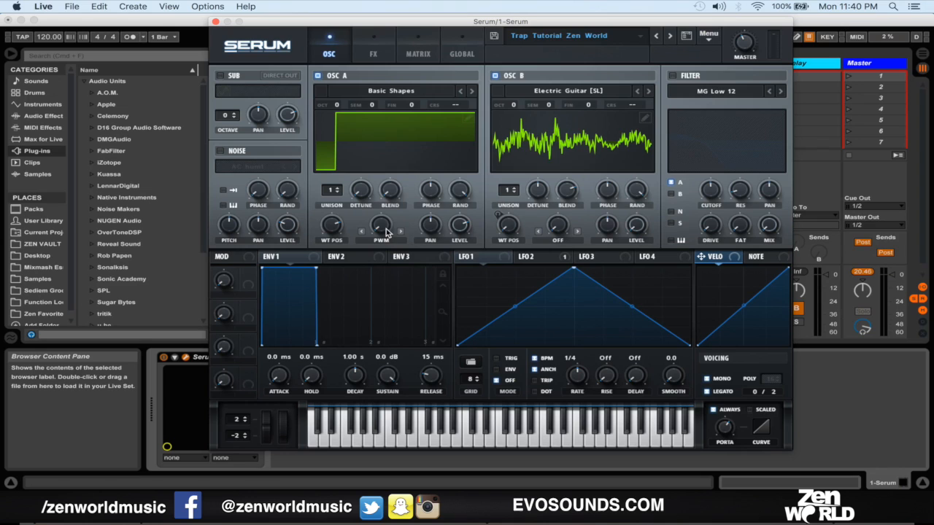
pyautogui.click(430, 36)
pyautogui.click(341, 51)
pyautogui.click(385, 245)
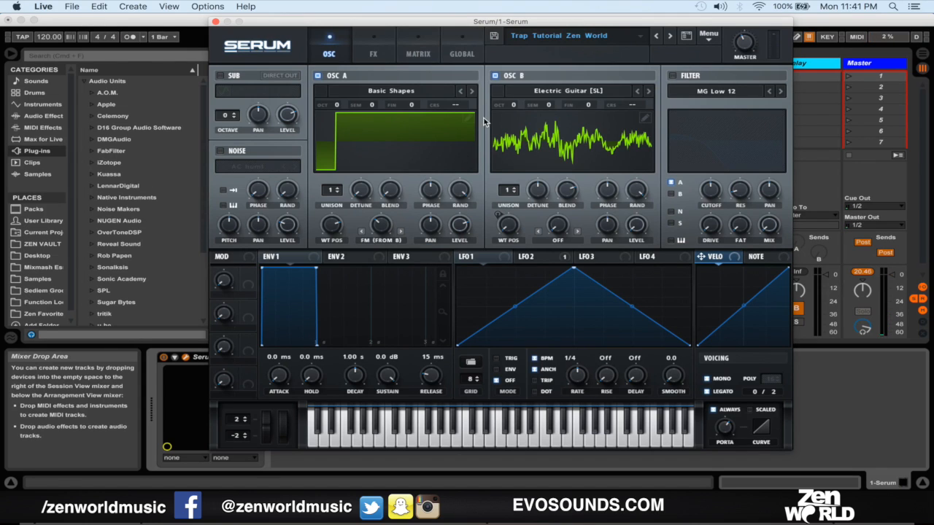
# Toggle oscillator B off and on to compare its effect on the sound.
pyautogui.click(494, 76)
pyautogui.click(494, 76)
pyautogui.click(495, 75)
pyautogui.click(495, 76)
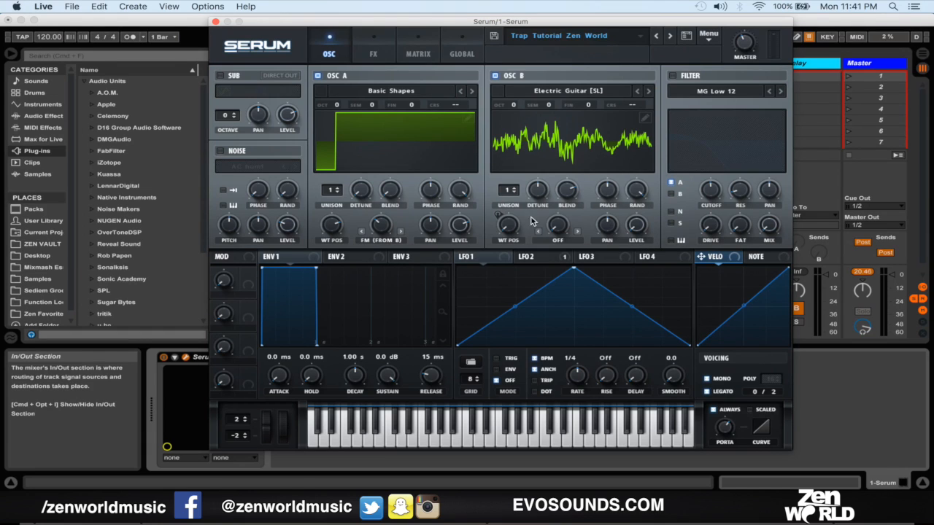
# Show LFO 2 and sweep oscillator B's wavetable position up to about 228 and back to the start.
pyautogui.click(536, 258)
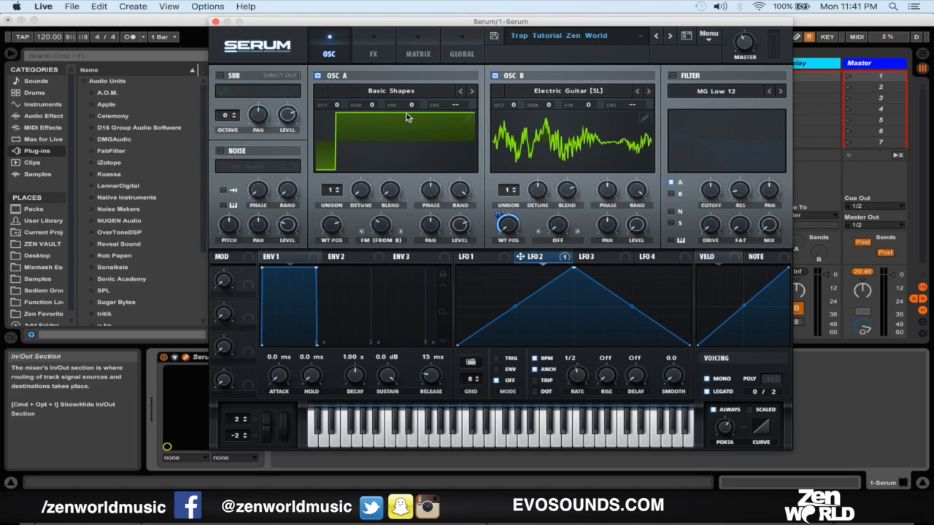
pyautogui.moveTo(337, 218)
pyautogui.mouseDown()
pyautogui.moveTo(330, 229)
pyautogui.moveTo(348, 212)
pyautogui.moveTo(350, 232)
pyautogui.moveTo(296, 295)
pyautogui.moveTo(338, 213)
pyautogui.moveTo(325, 274)
pyautogui.moveTo(347, 245)
pyautogui.moveTo(353, 156)
pyautogui.moveTo(292, 231)
pyautogui.moveTo(332, 191)
pyautogui.moveTo(321, 211)
pyautogui.mouseUp()
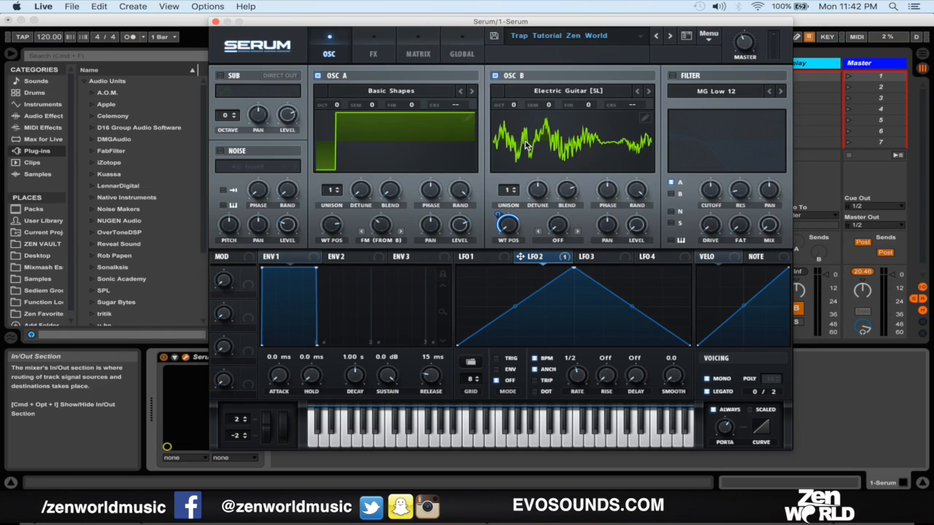
pyautogui.moveTo(513, 224)
pyautogui.mouseDown()
pyautogui.moveTo(512, 232)
pyautogui.moveTo(511, 194)
pyautogui.moveTo(512, 241)
pyautogui.mouseUp()
pyautogui.moveTo(520, 232); pyautogui.dragTo(547, 137)
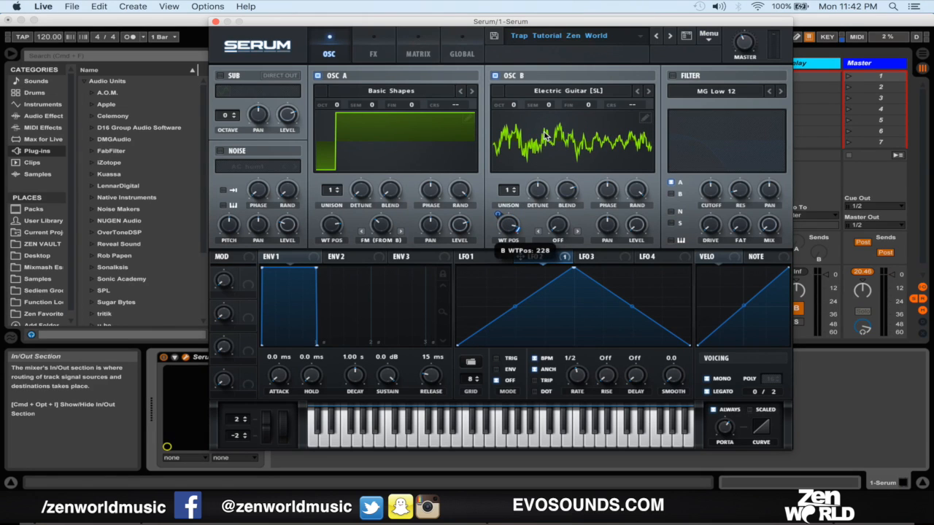
pyautogui.moveTo(523, 242); pyautogui.dragTo(455, 321)
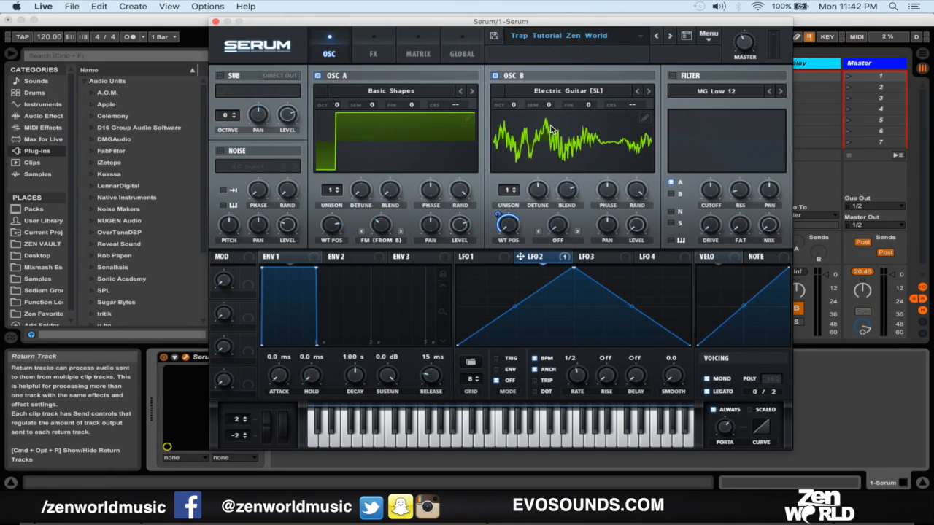
# Assign LFO 2 to oscillator B's wavetable position, with the LFO rate at 1/2.
pyautogui.moveTo(536, 256); pyautogui.dragTo(507, 227)
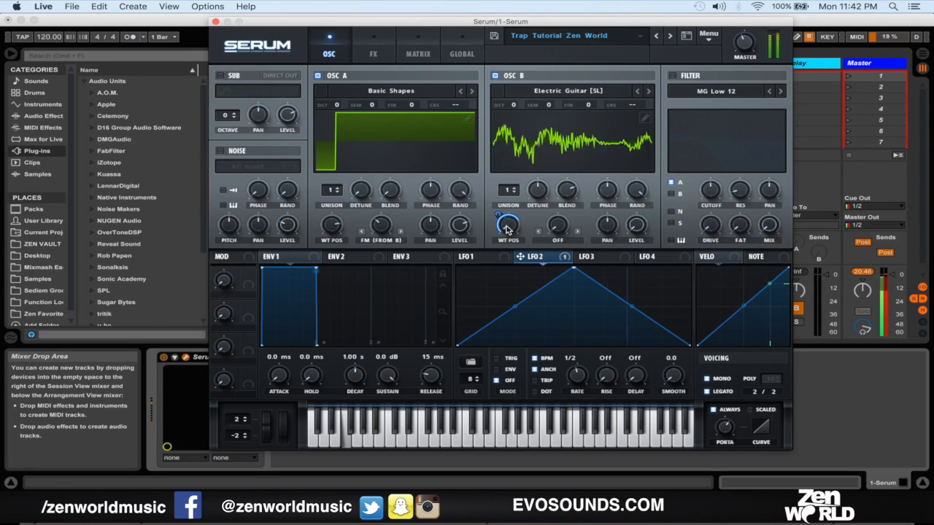
pyautogui.moveTo(580, 374)
pyautogui.mouseDown()
pyautogui.moveTo(590, 363)
pyautogui.moveTo(576, 381)
pyautogui.mouseUp()
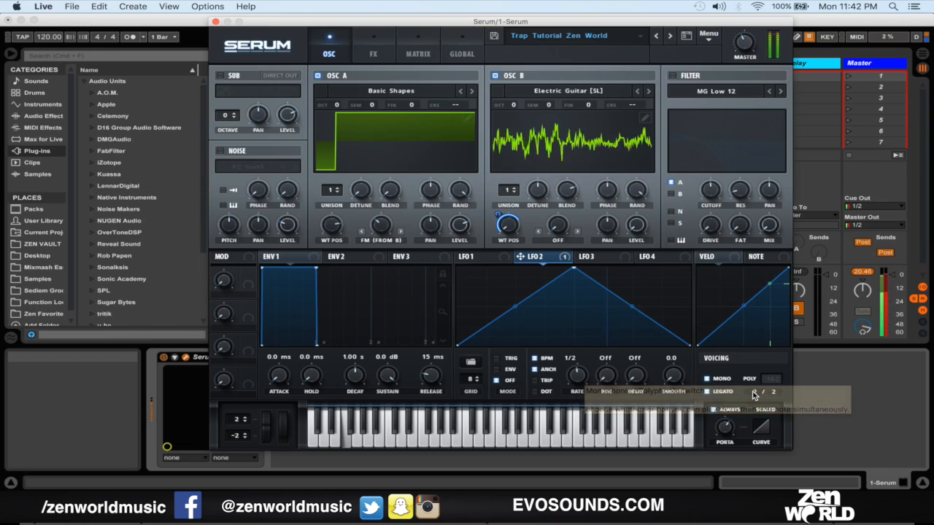
# Try the legato and portamento voicing settings, switching the Always portamento mode off and back on.
pyautogui.click(717, 391)
pyautogui.moveTo(722, 427)
pyautogui.mouseDown()
pyautogui.moveTo(755, 373)
pyautogui.moveTo(722, 412)
pyautogui.mouseUp()
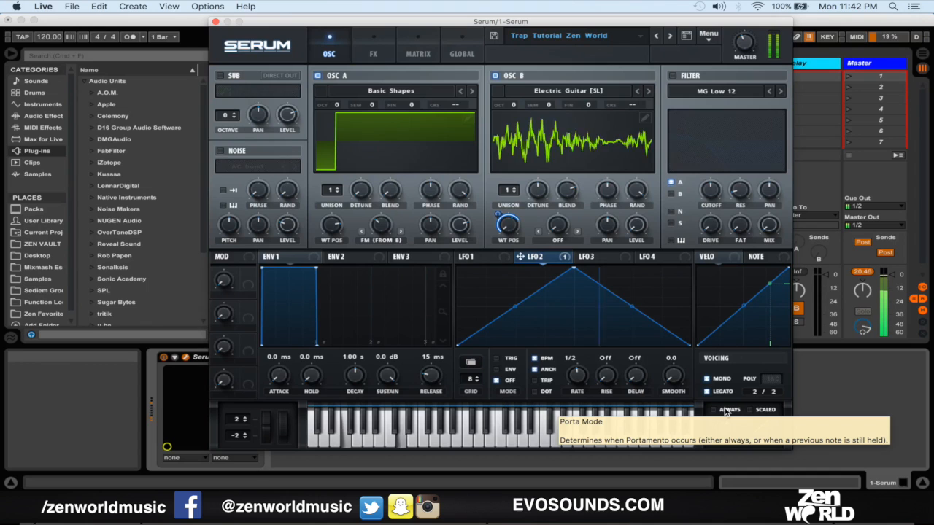
pyautogui.click(715, 410)
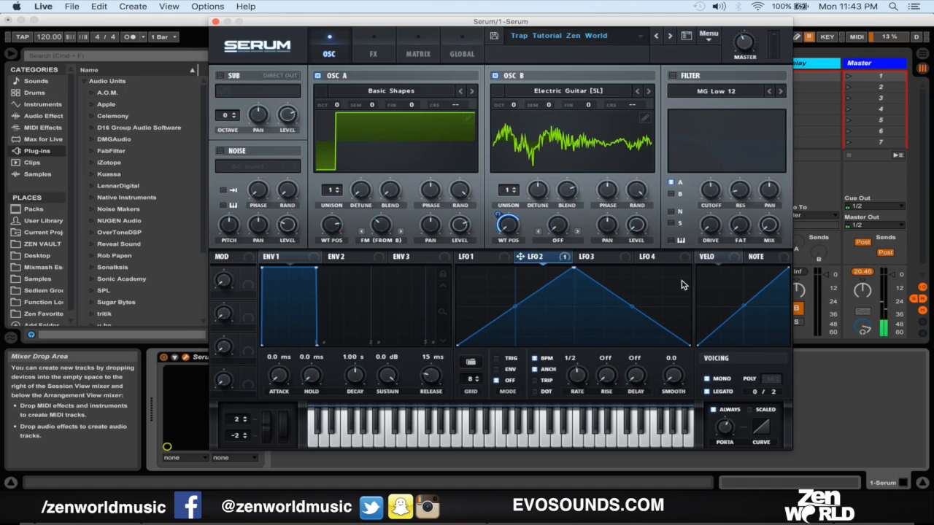
# Set the portamento time to about 1.70 sec and bend the portamento curve downward so it rises late.
pyautogui.moveTo(724, 428)
pyautogui.mouseDown()
pyautogui.moveTo(722, 439)
pyautogui.moveTo(723, 419)
pyautogui.mouseUp()
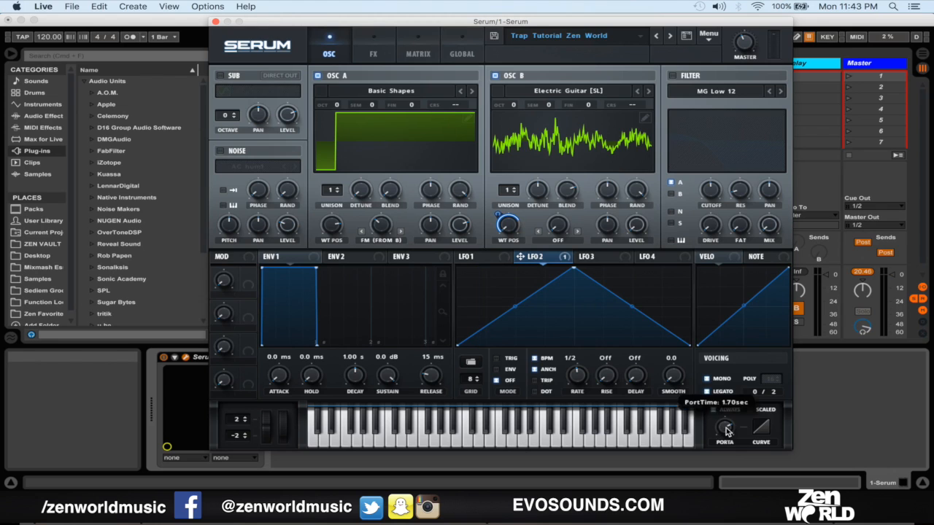
pyautogui.moveTo(765, 434); pyautogui.dragTo(789, 469)
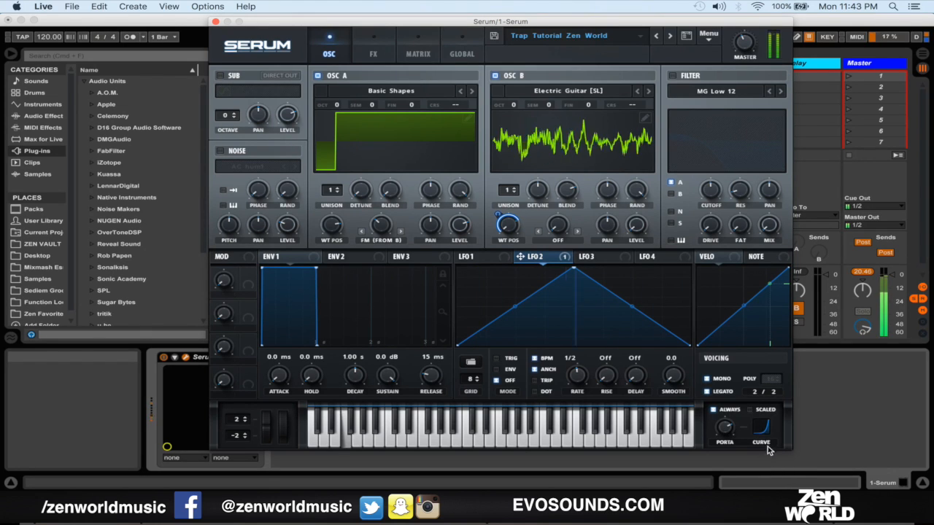
pyautogui.moveTo(756, 422)
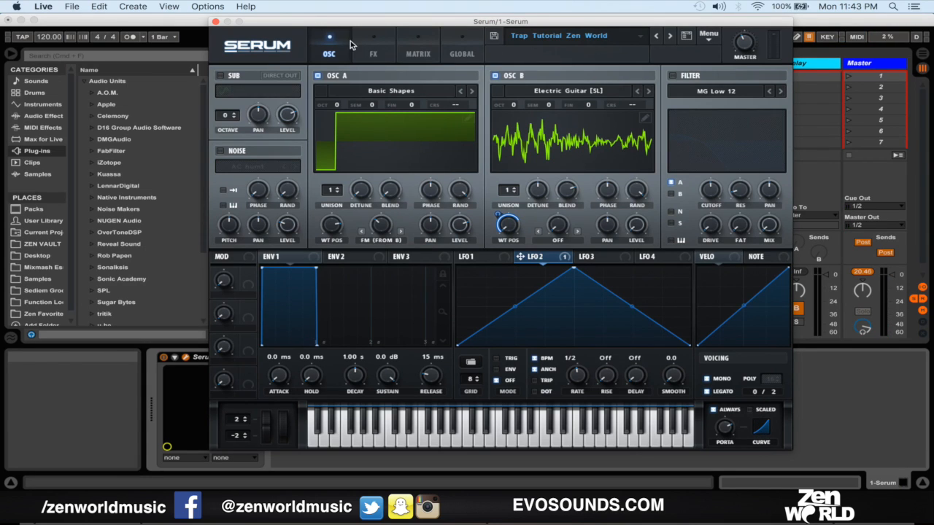
# Show the effects rack and disable EQ, Reverb and Hyper/Dimension, leaving only the Compressor active.
pyautogui.click(373, 52)
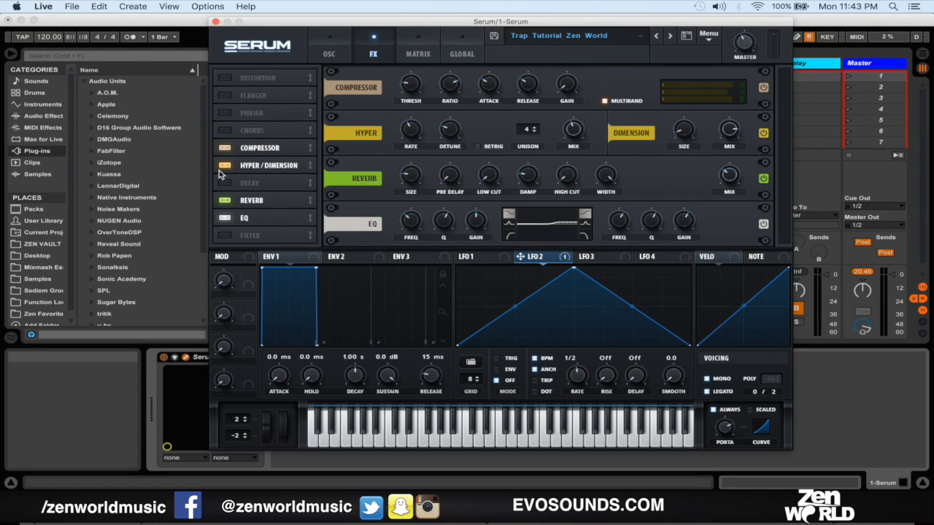
pyautogui.click(225, 217)
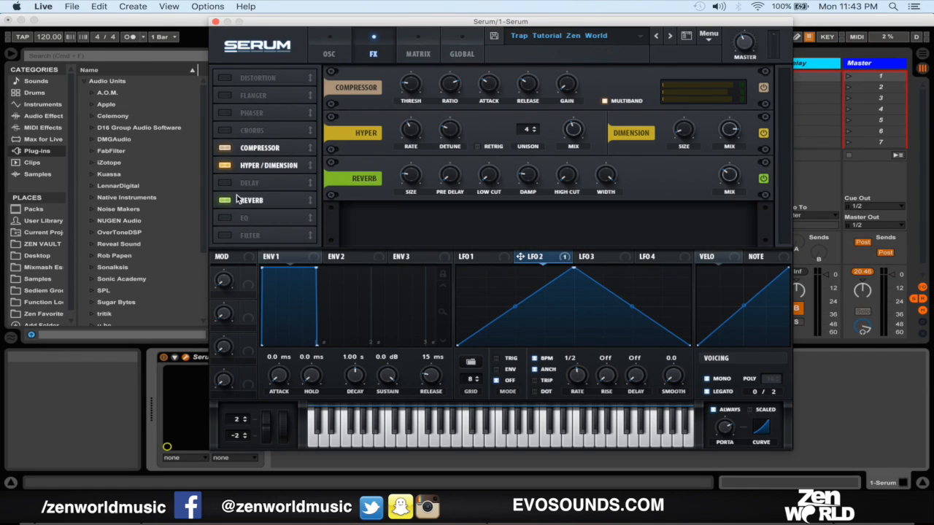
pyautogui.click(226, 200)
pyautogui.click(224, 165)
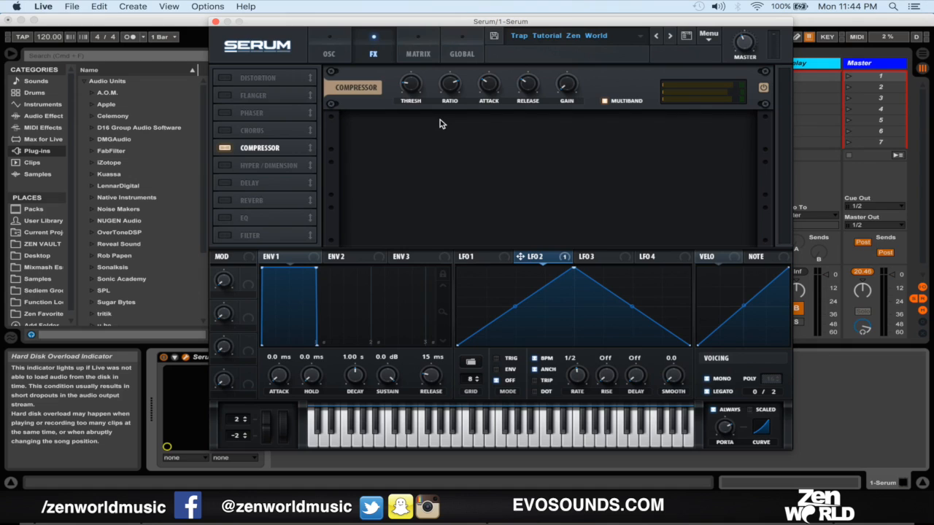
# Compare the Compressor's sound with Multiband switched off and back on while playing notes in different octaves.
pyautogui.click(612, 101)
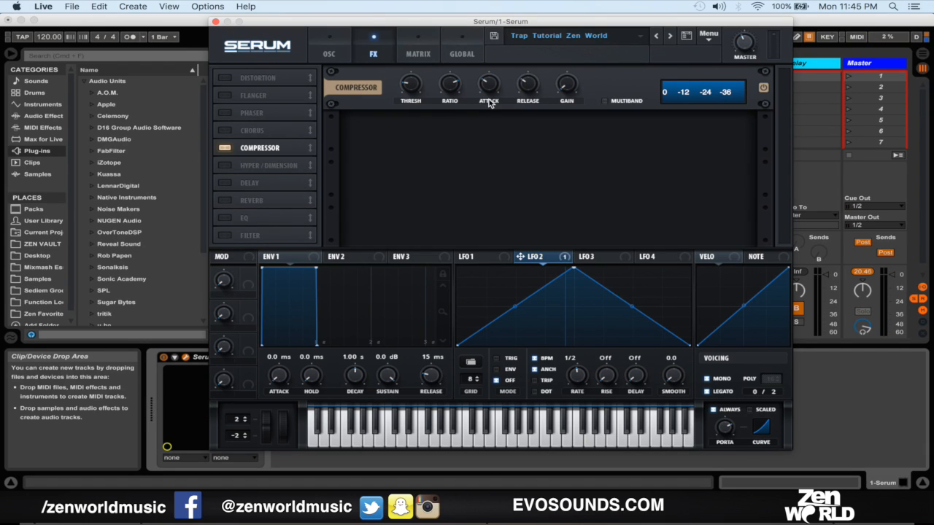
pyautogui.press('a')
pyautogui.press('x')
pyautogui.press('a')
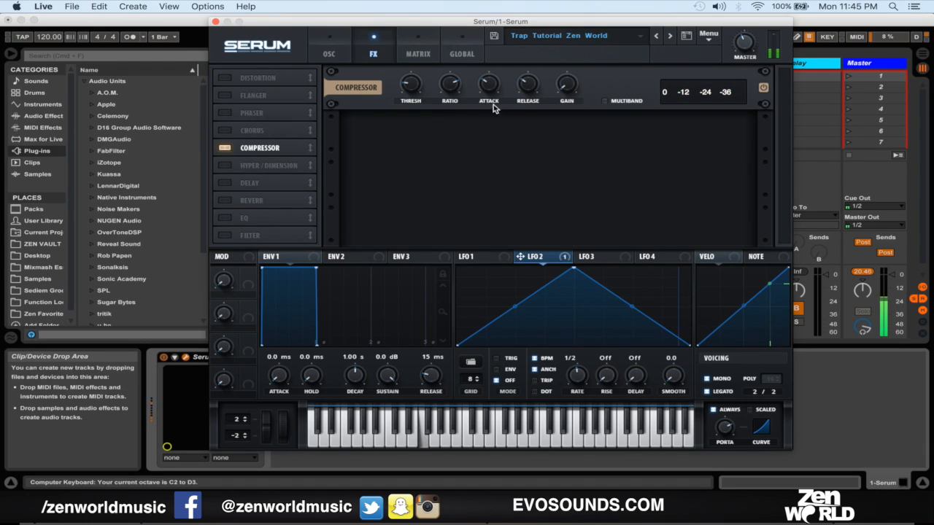
pyautogui.click(605, 101)
pyautogui.press('a')
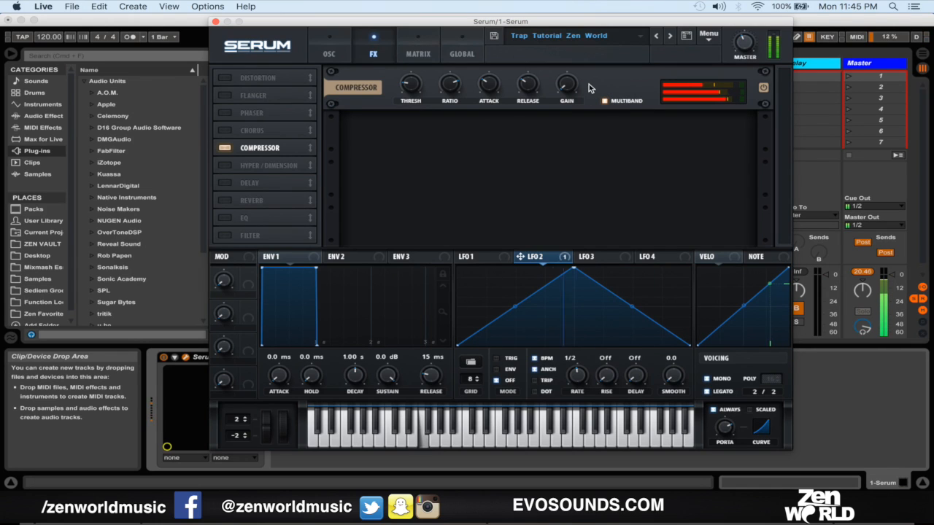
pyautogui.press('a')
pyautogui.press('z')
pyautogui.press('a')
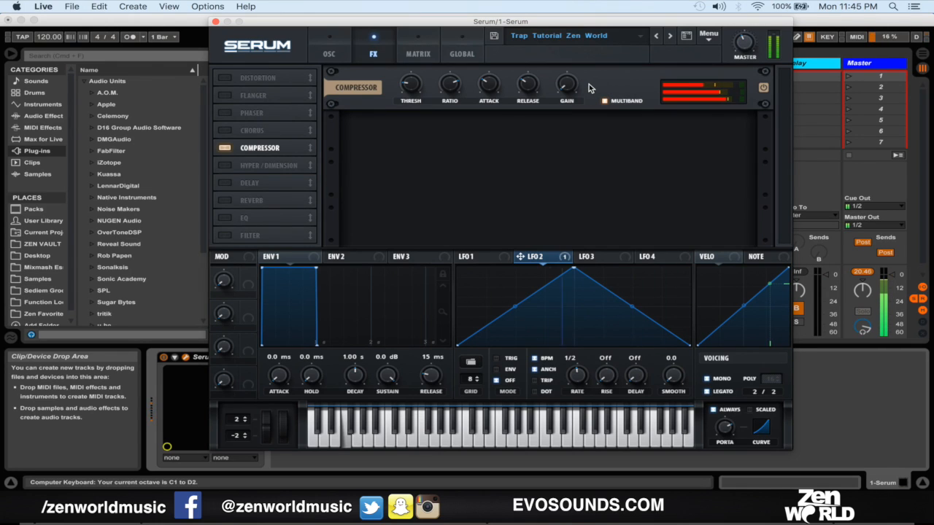
pyautogui.press('a')
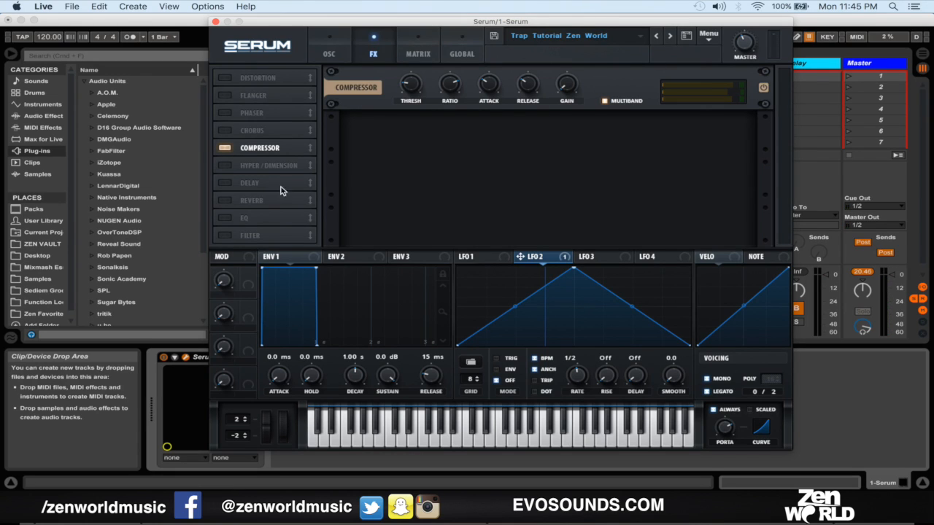
# Place the Compressor below Hyper/Dimension, enable Reverb, try it ahead of the Compressor, and move it directly after the Compressor.
pyautogui.moveTo(278, 149); pyautogui.dragTo(294, 165)
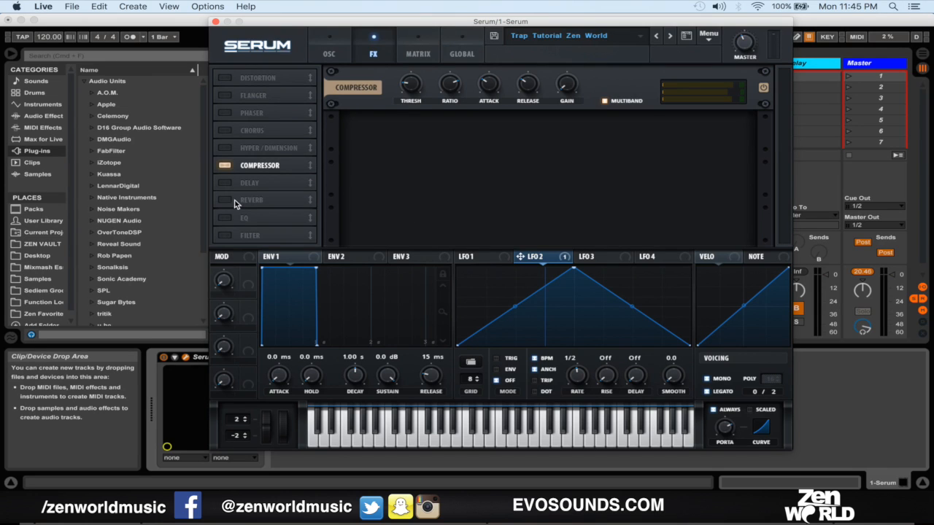
pyautogui.click(225, 201)
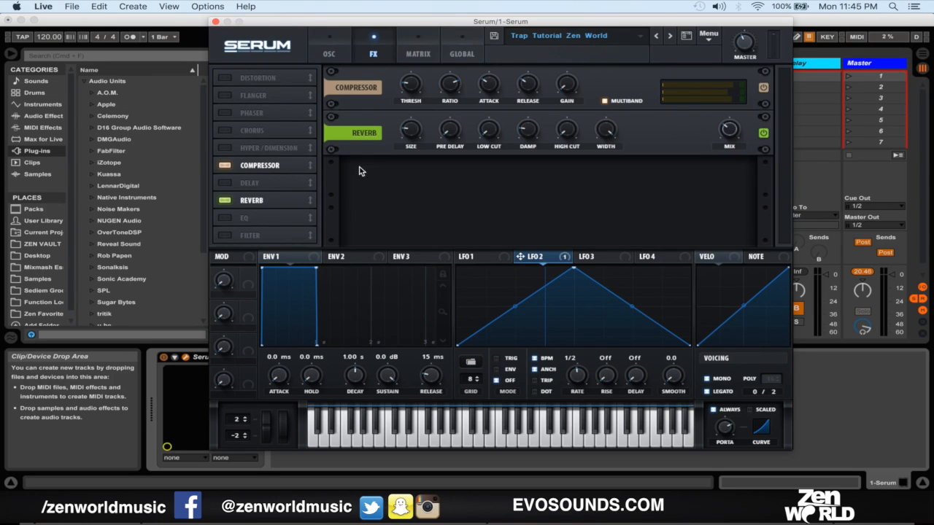
pyautogui.moveTo(237, 204); pyautogui.dragTo(300, 163)
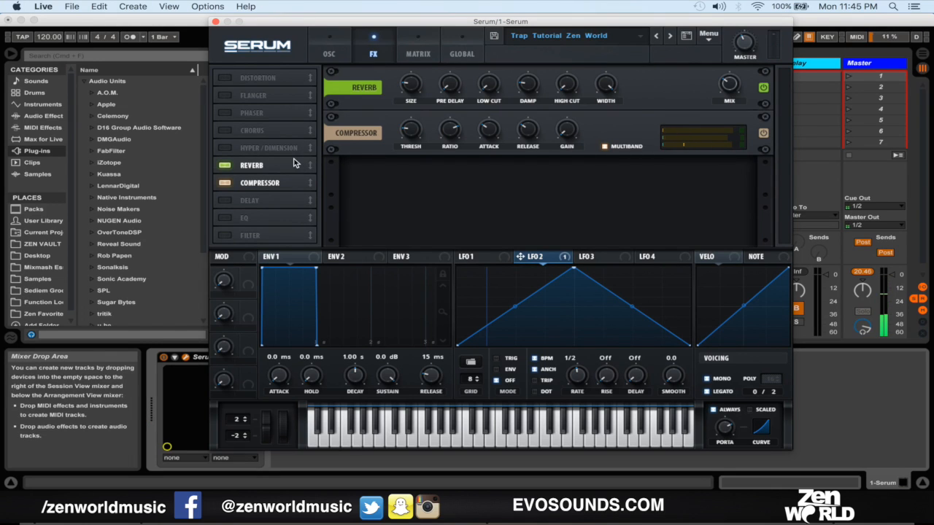
pyautogui.moveTo(293, 165); pyautogui.dragTo(295, 186)
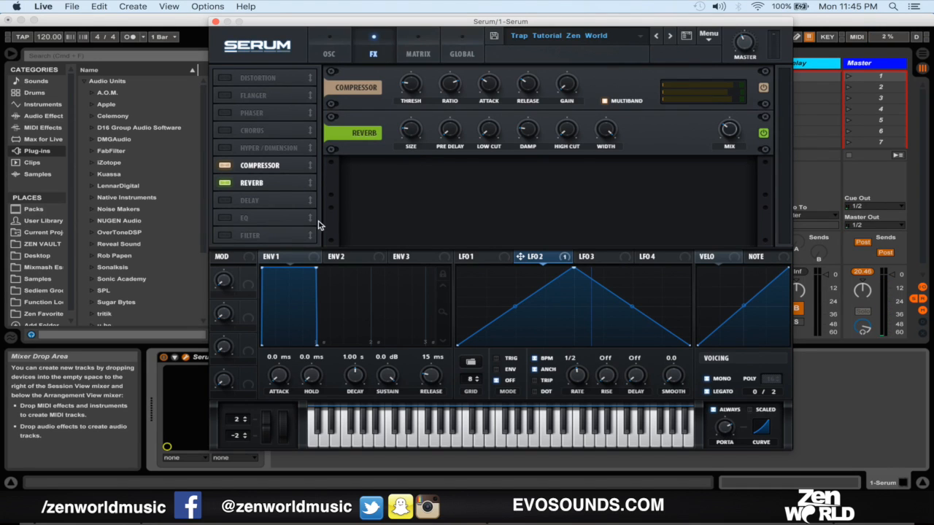
# Enable Delay, try it before and after the Compressor in the effects chain, and switch it off.
pyautogui.click(225, 200)
pyautogui.moveTo(309, 200); pyautogui.dragTo(319, 161)
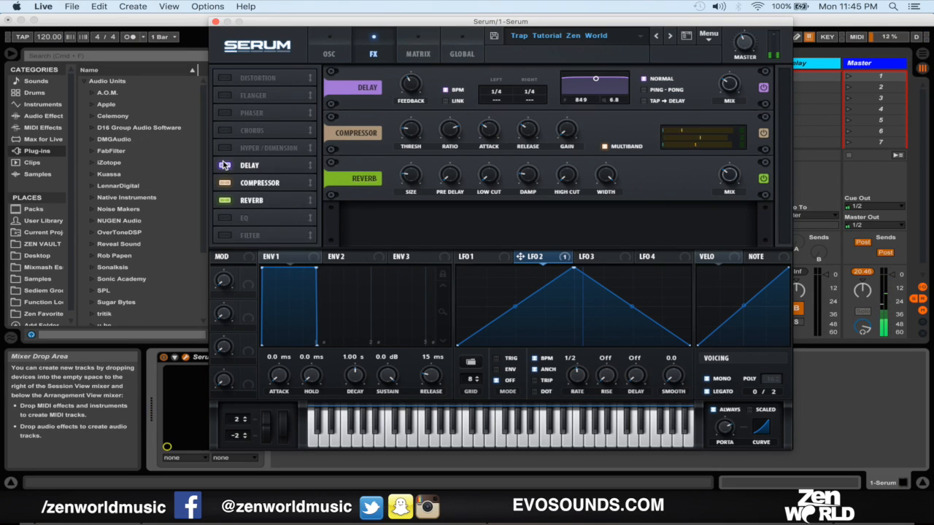
pyautogui.moveTo(222, 164); pyautogui.dragTo(280, 191)
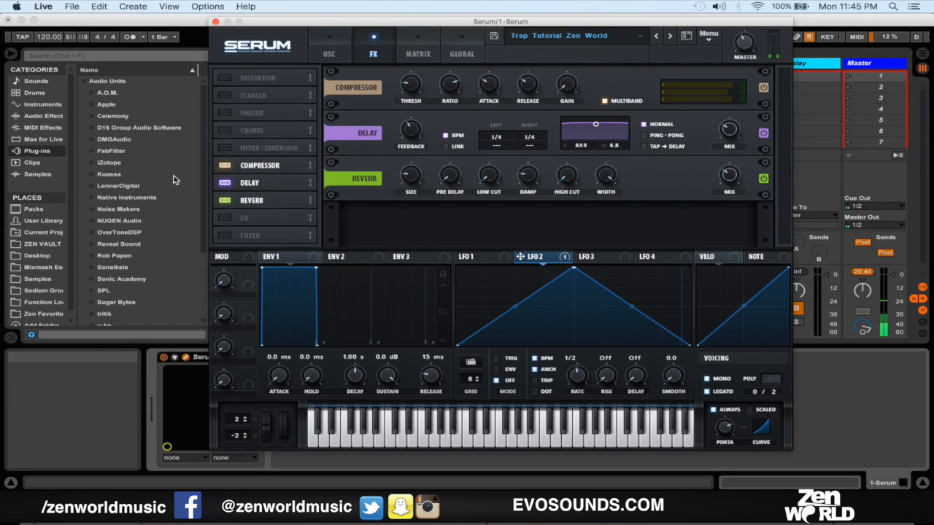
pyautogui.click(268, 182)
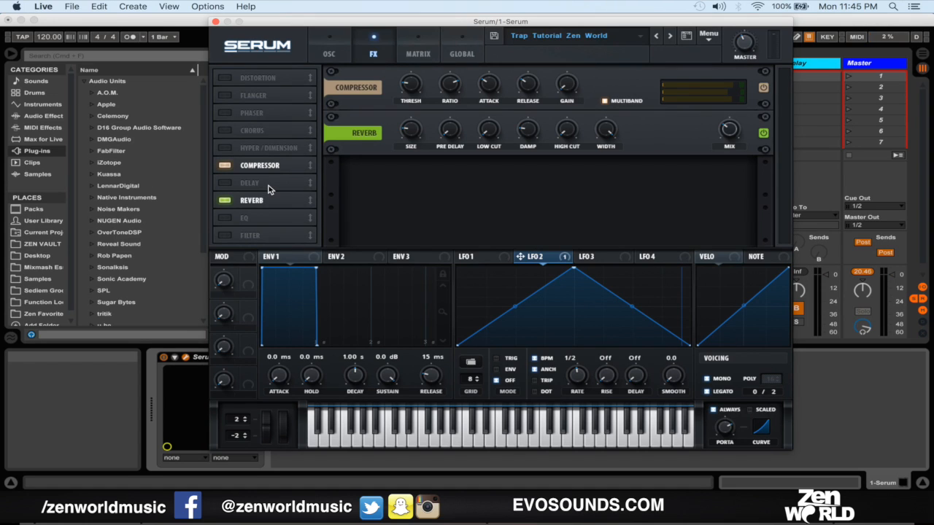
# Compare an active Delay before and after the Compressor, leaving it between the Compressor and Reverb.
pyautogui.moveTo(268, 189); pyautogui.dragTo(274, 162)
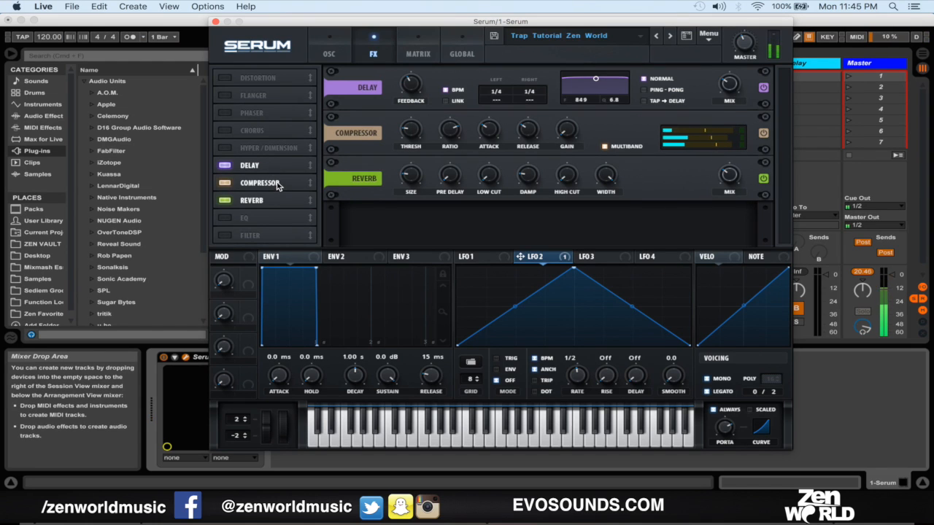
pyautogui.moveTo(280, 185); pyautogui.dragTo(280, 166)
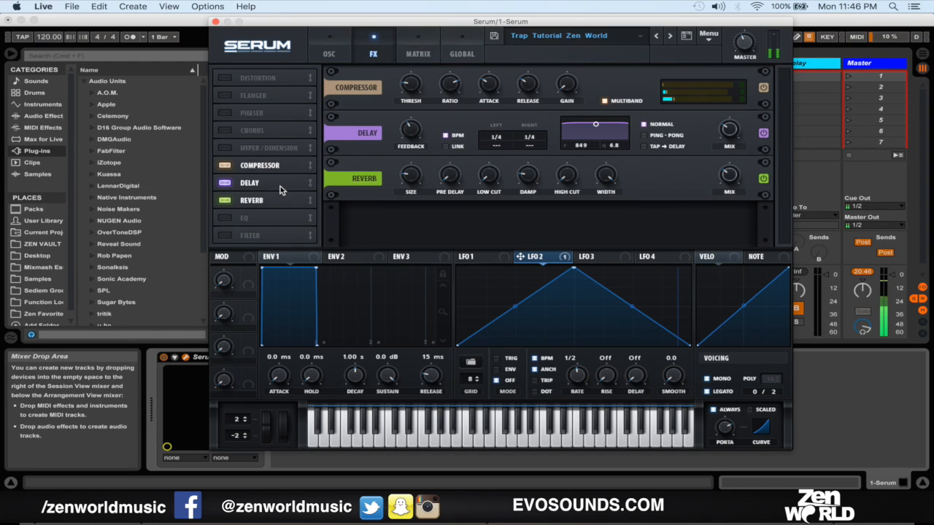
pyautogui.moveTo(270, 186); pyautogui.dragTo(267, 161)
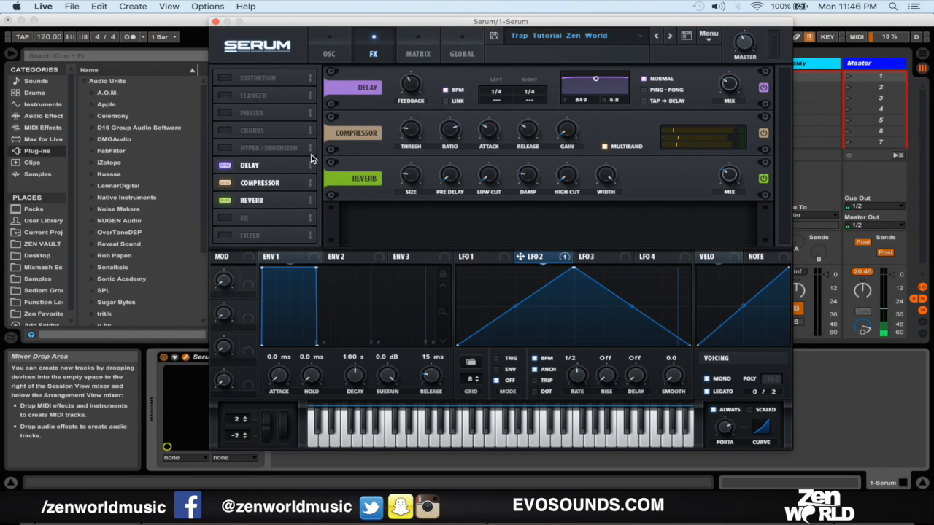
pyautogui.moveTo(266, 165); pyautogui.dragTo(265, 185)
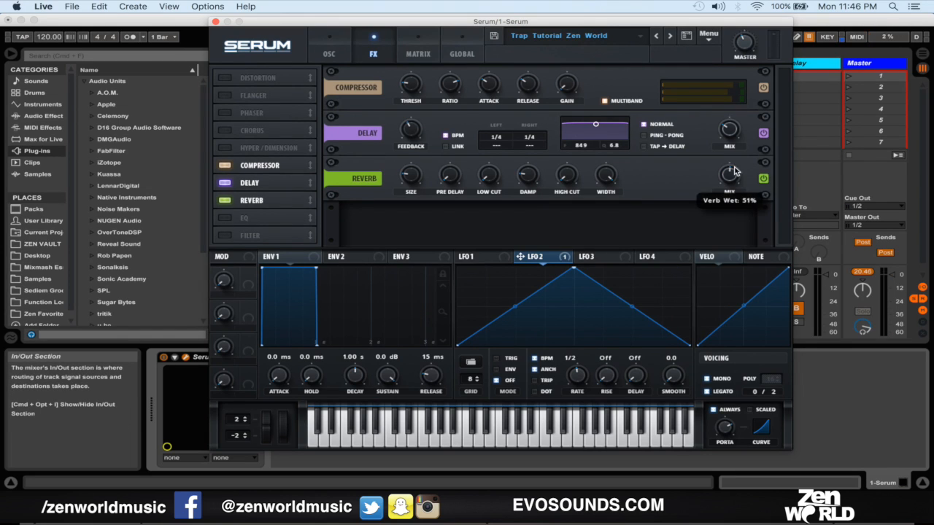
# Set the reverb size to about 13% and audition it by playing notes in different octaves.
pyautogui.moveTo(407, 189)
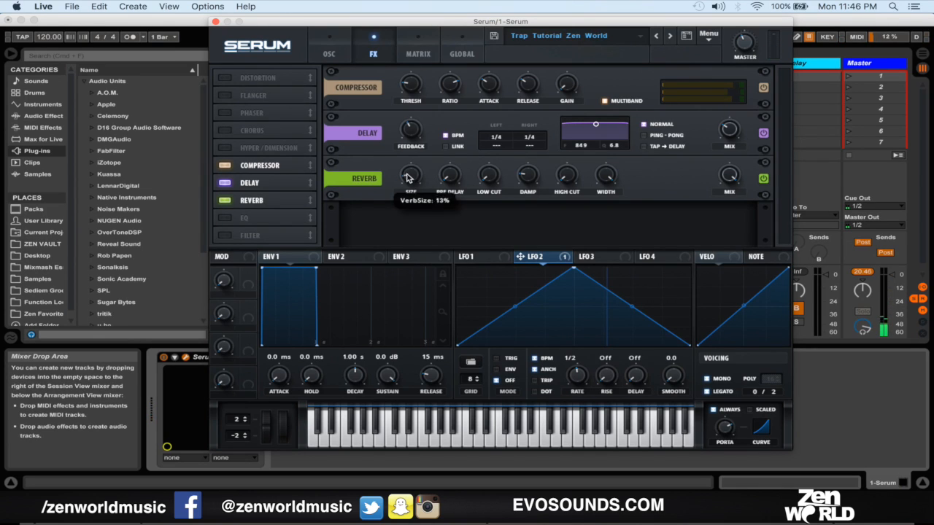
pyautogui.press('f')
pyautogui.press('f')
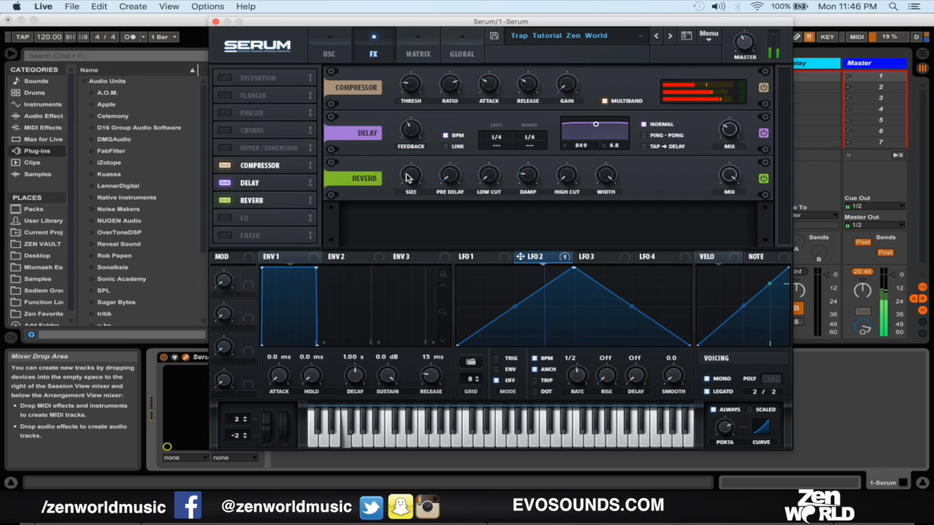
pyautogui.press('x')
pyautogui.press('f')
pyautogui.press('t')
pyautogui.press('t')
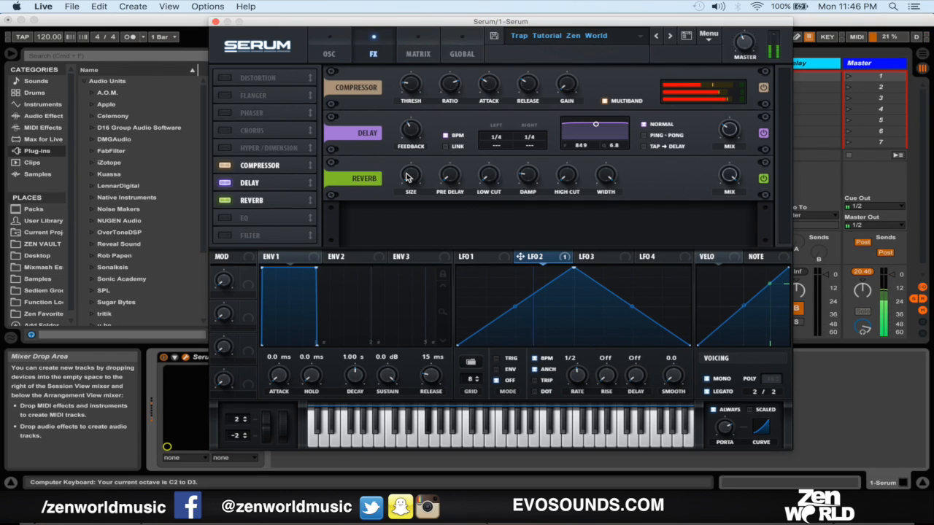
pyautogui.press('f')
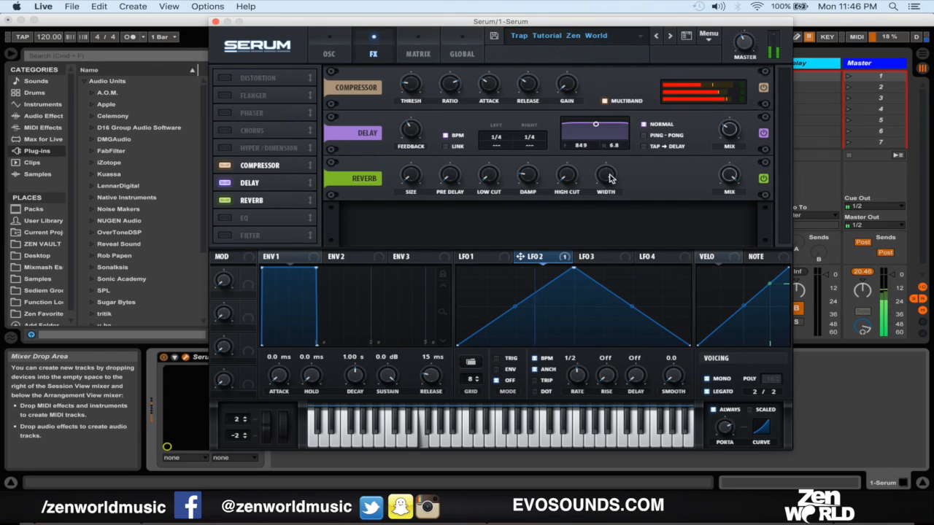
# Set the reverb width to 63% and the reverb size to 1% while playing notes.
pyautogui.press('f')
pyautogui.press('f')
pyautogui.press('f')
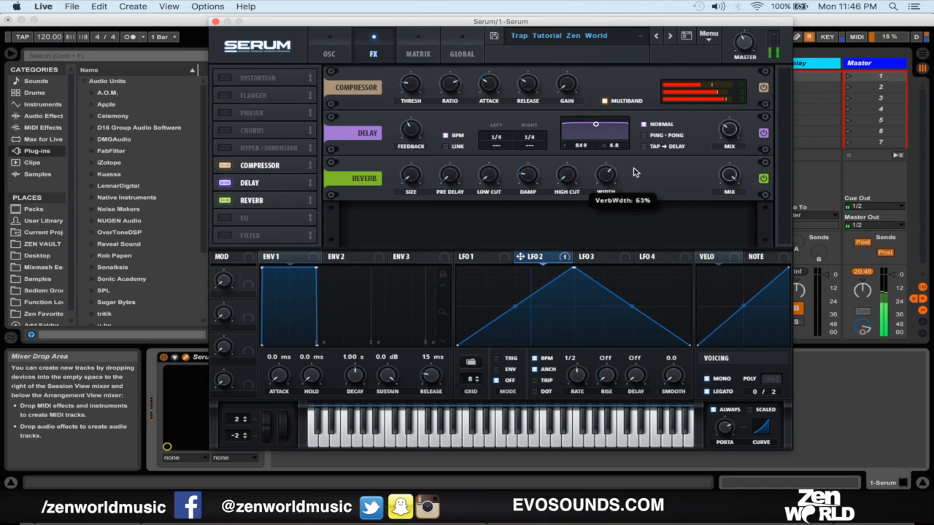
pyautogui.press('f')
pyautogui.press('f')
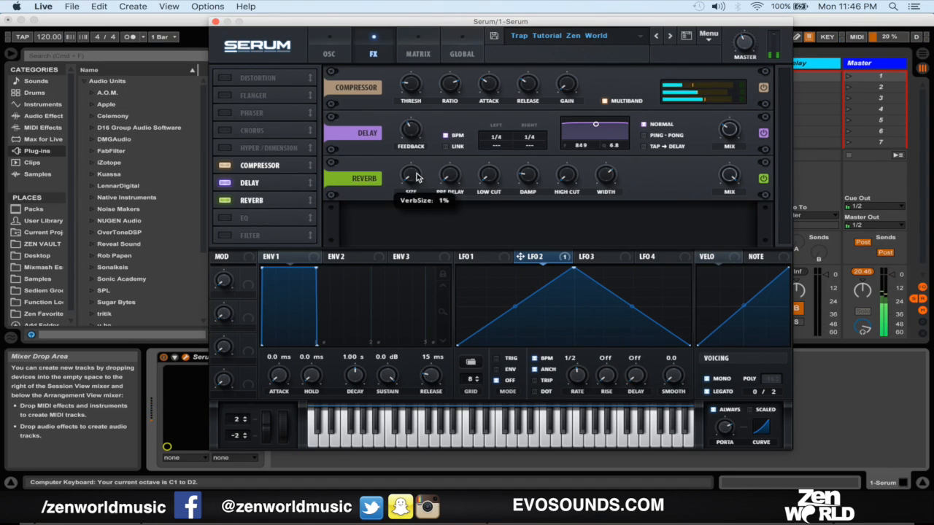
pyautogui.press('f')
# Try the Reverb ahead of the Compressor, disable Delay, and place the Reverb directly after the Compressor.
pyautogui.moveTo(299, 201); pyautogui.dragTo(313, 160)
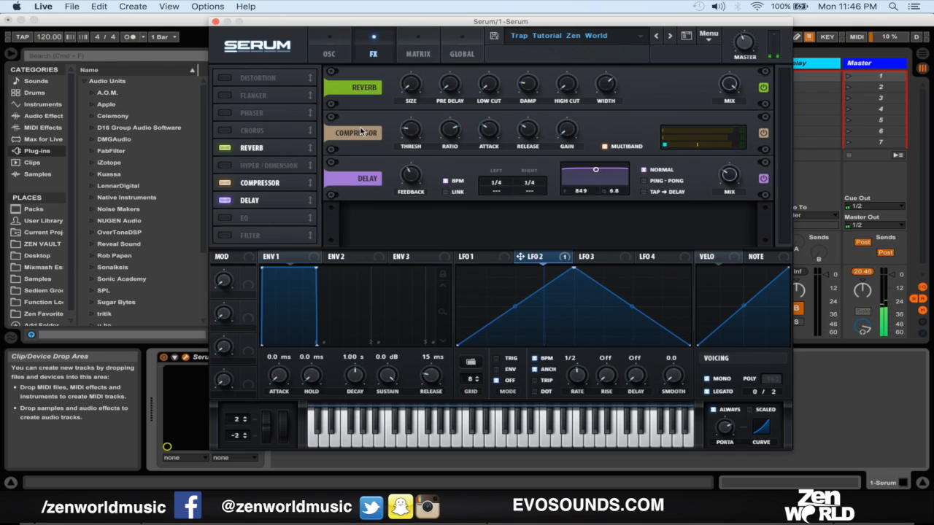
pyautogui.moveTo(310, 165); pyautogui.dragTo(314, 185)
pyautogui.click(224, 183)
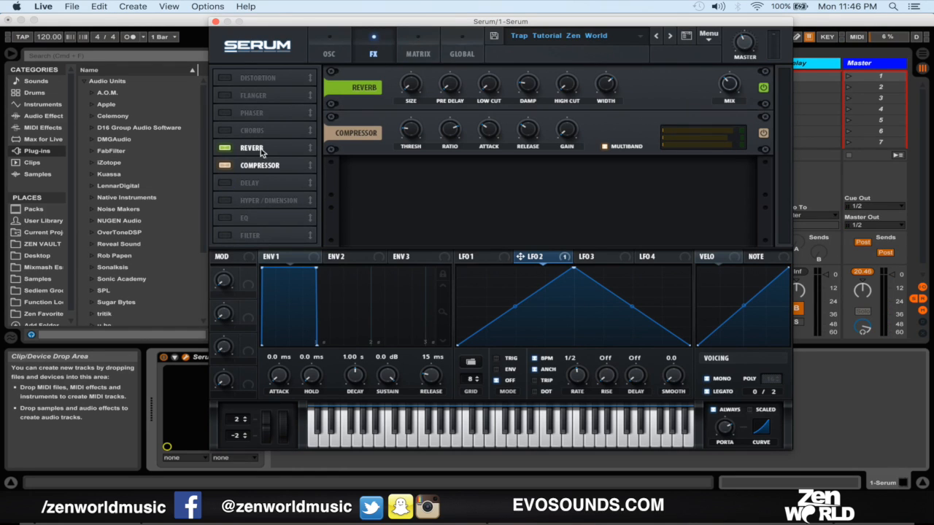
pyautogui.moveTo(264, 151); pyautogui.dragTo(269, 166)
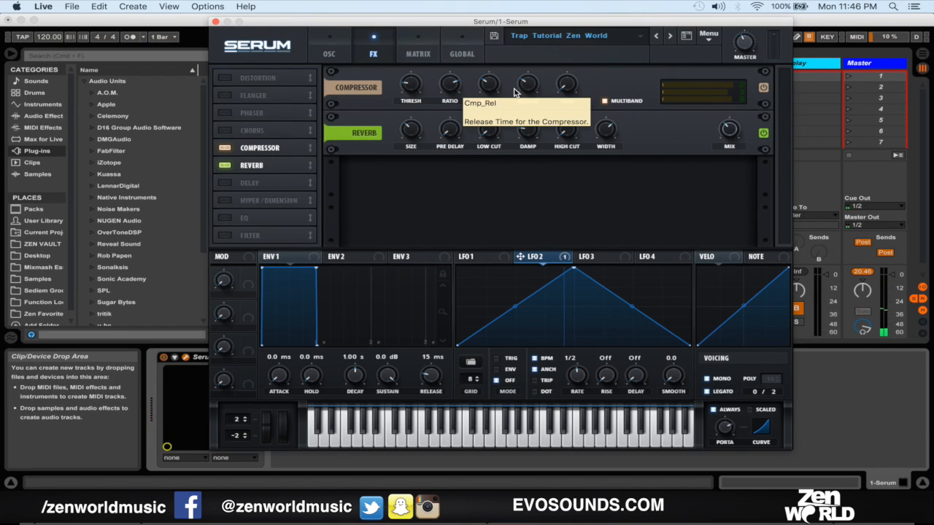
# Enable Hyper/Dimension, place it directly after the Reverb, and lower the Dimension mix.
pyautogui.click(225, 200)
pyautogui.moveTo(227, 200); pyautogui.dragTo(291, 185)
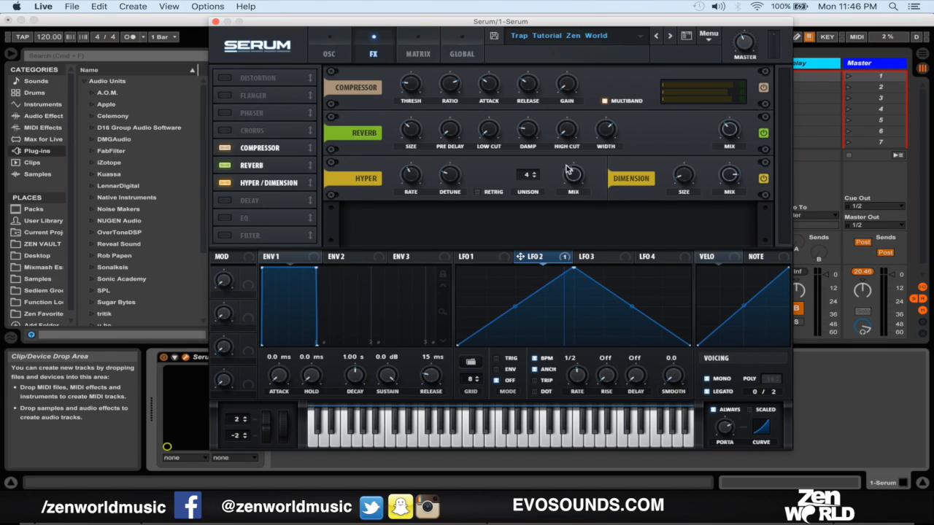
pyautogui.moveTo(573, 183)
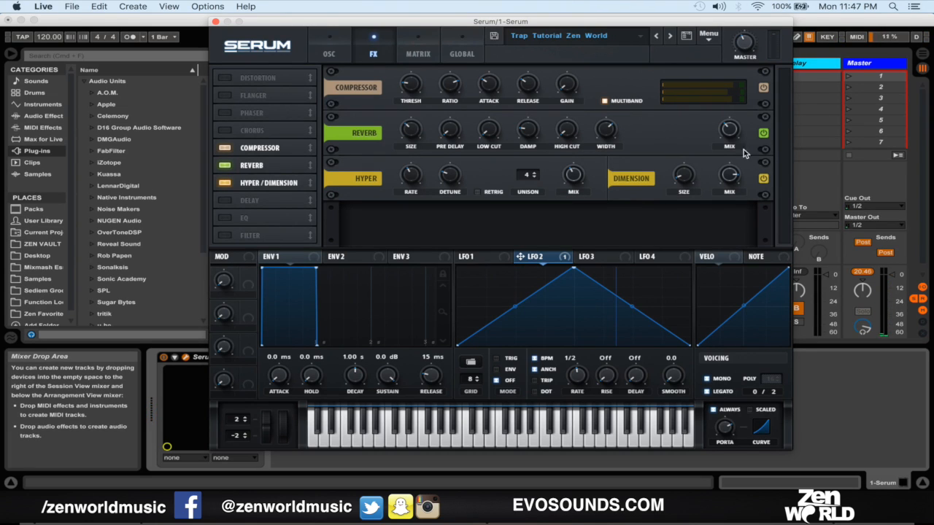
pyautogui.moveTo(726, 177)
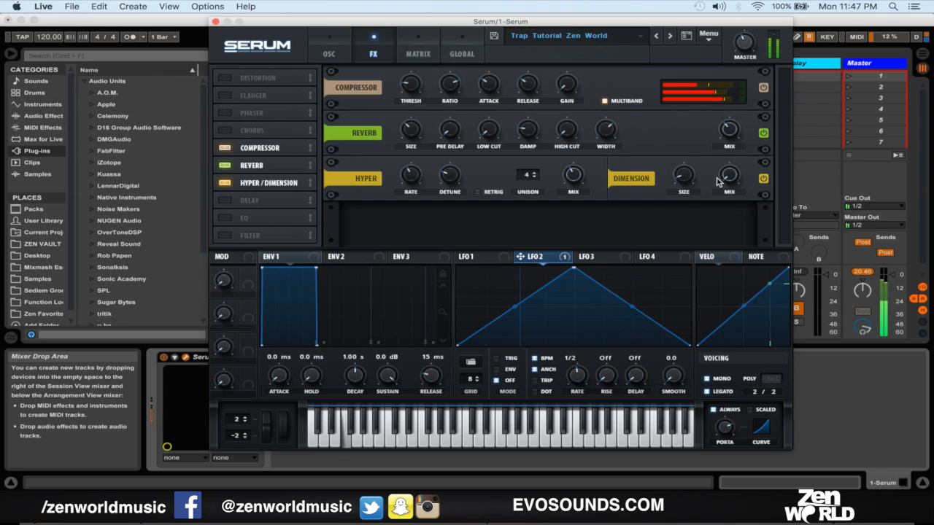
pyautogui.moveTo(728, 175); pyautogui.dragTo(726, 194)
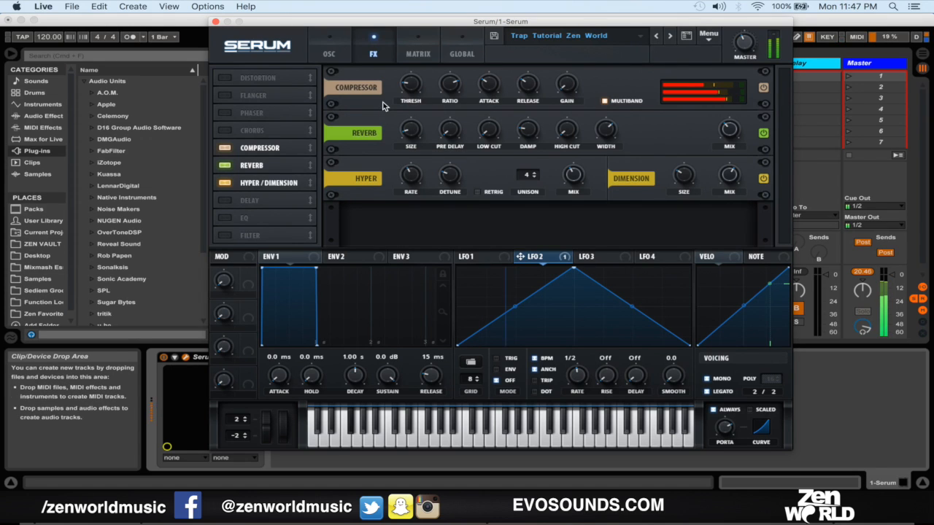
# Enable the EQ after Hyper/Dimension and audition its high boost with notes in different octaves.
pyautogui.click(225, 217)
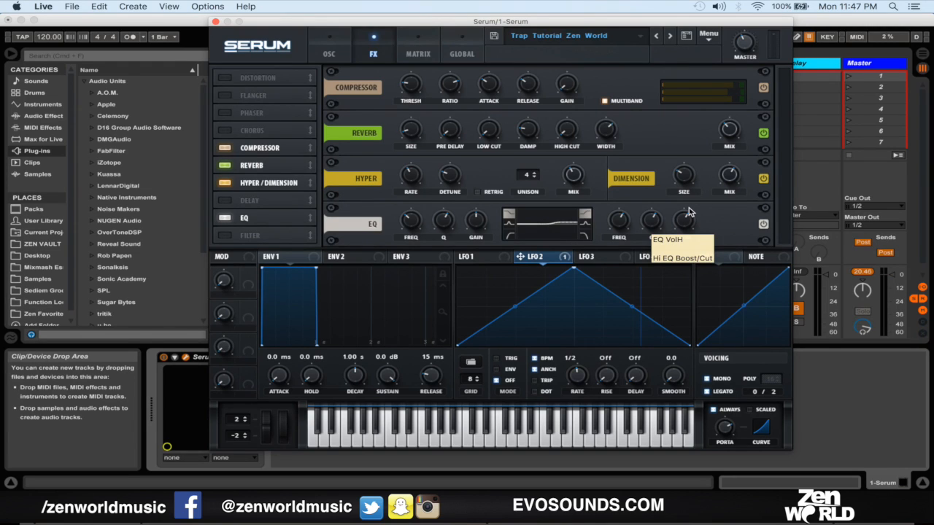
pyautogui.press('f')
pyautogui.press('t')
pyautogui.press('f')
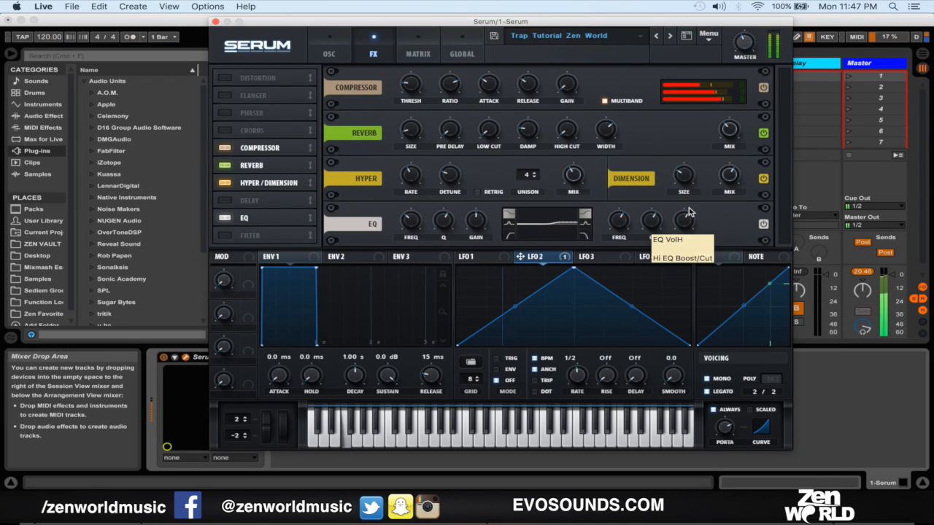
pyautogui.press('z')
pyautogui.press('f')
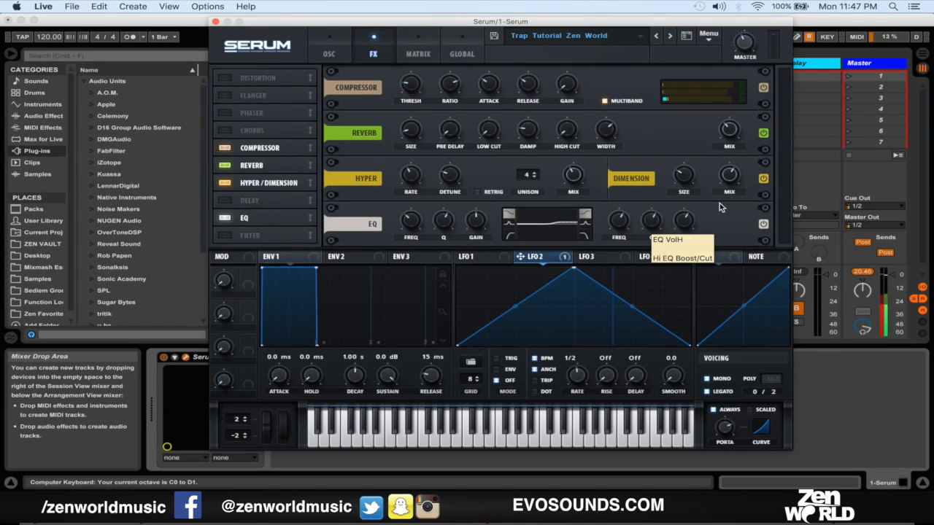
# Return to the oscillator page and load the analog MiniBass wavetable into oscillator A.
pyautogui.click(344, 48)
pyautogui.moveTo(404, 24)
pyautogui.mouseDown()
pyautogui.moveTo(416, 50)
pyautogui.moveTo(405, 30)
pyautogui.mouseUp()
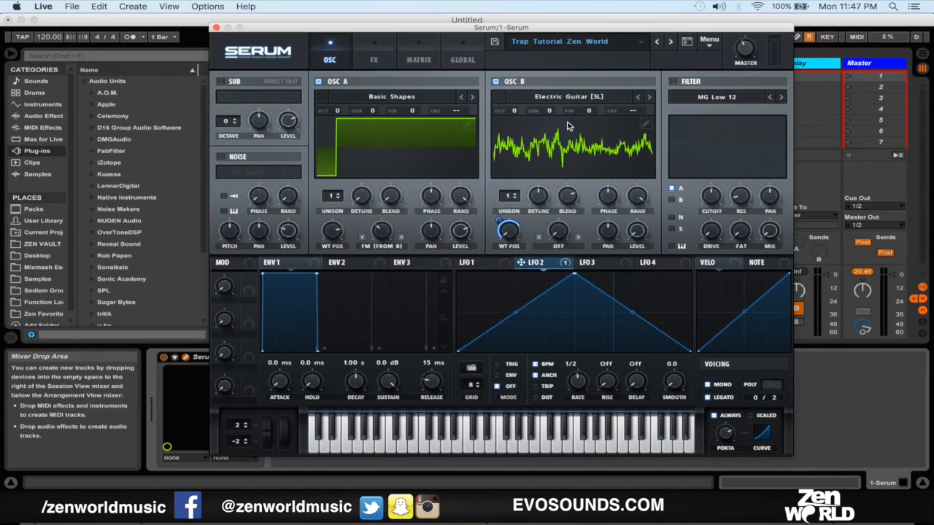
pyautogui.click(392, 98)
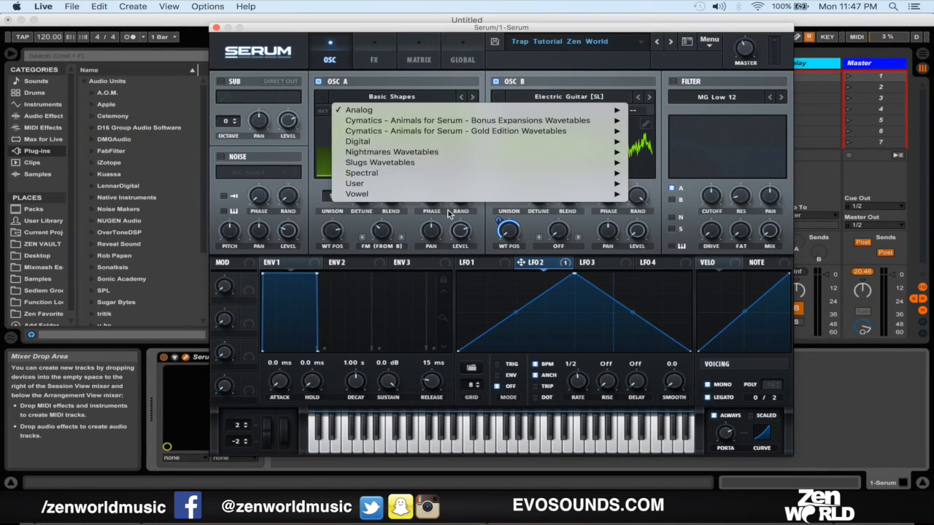
pyautogui.moveTo(442, 113)
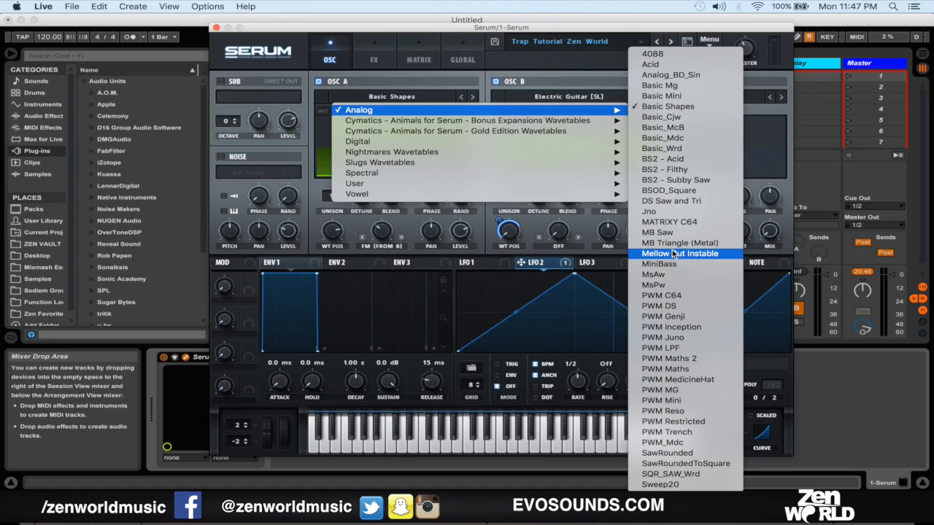
pyautogui.click(685, 265)
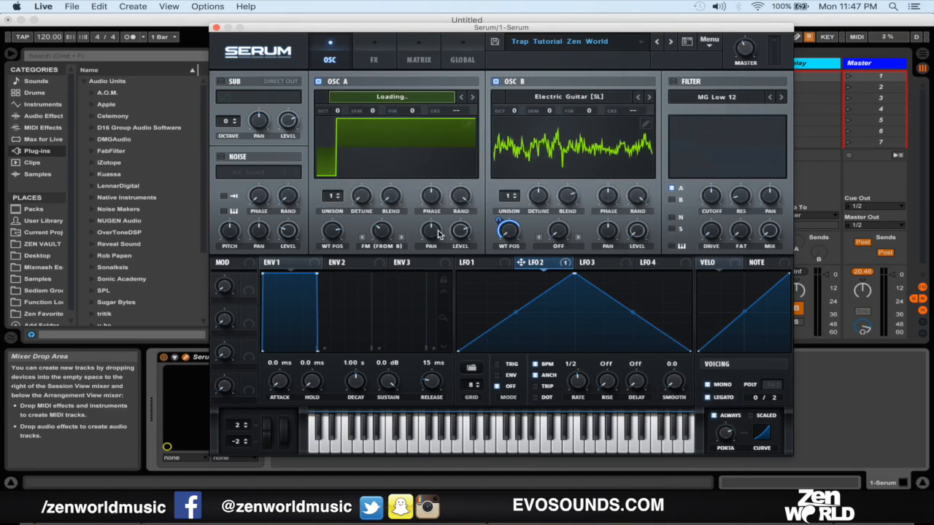
# Switch oscillator A's warp mode from FM to PWM and raise the warp amount.
pyautogui.click(387, 251)
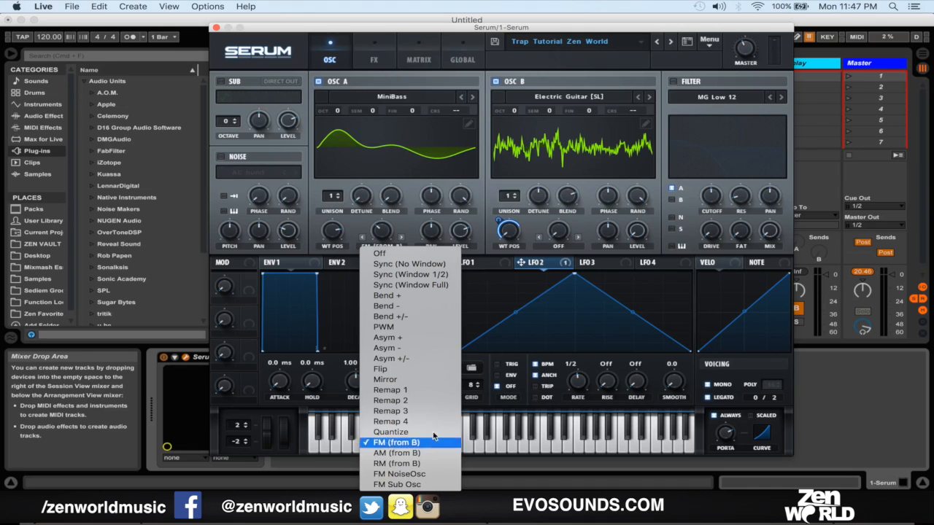
pyautogui.click(409, 327)
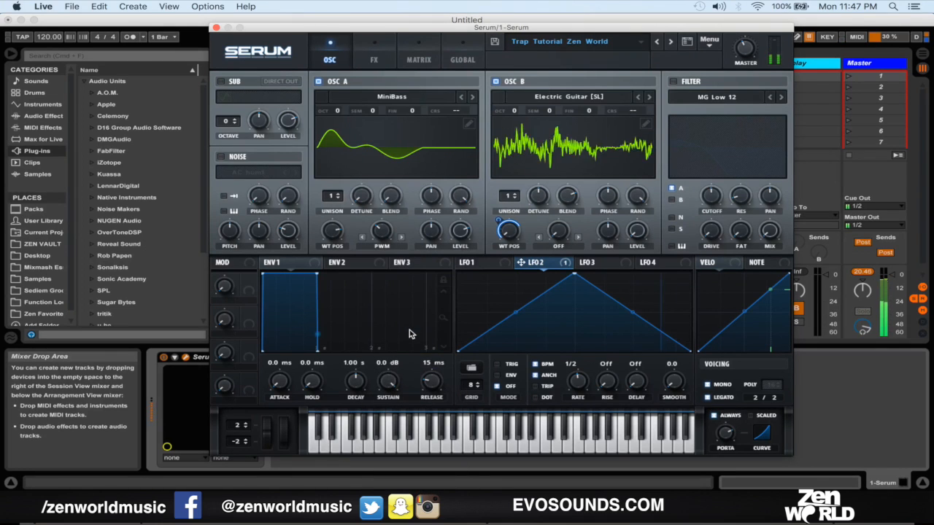
pyautogui.moveTo(381, 231); pyautogui.dragTo(428, 194)
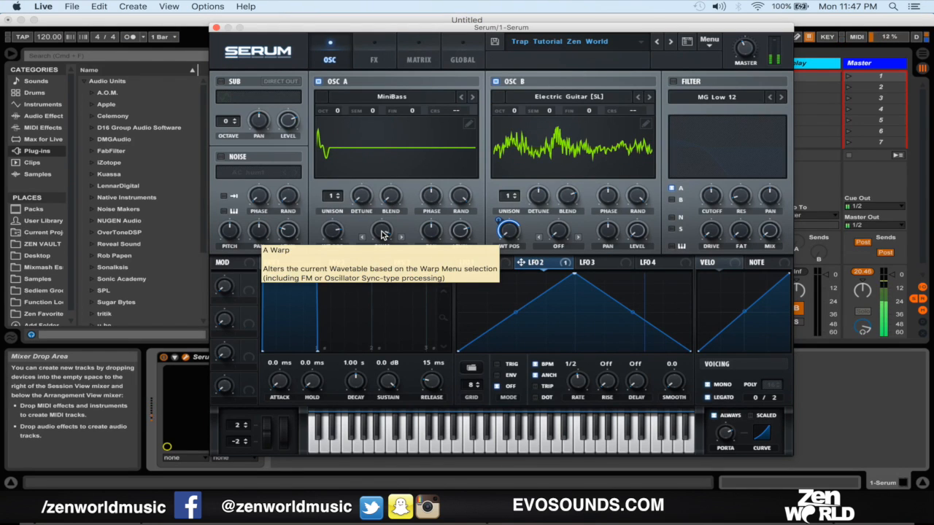
# Disable oscillator B and lower oscillator A's wavetable position while auditioning it with repeated notes.
pyautogui.click(495, 82)
pyautogui.click(496, 81)
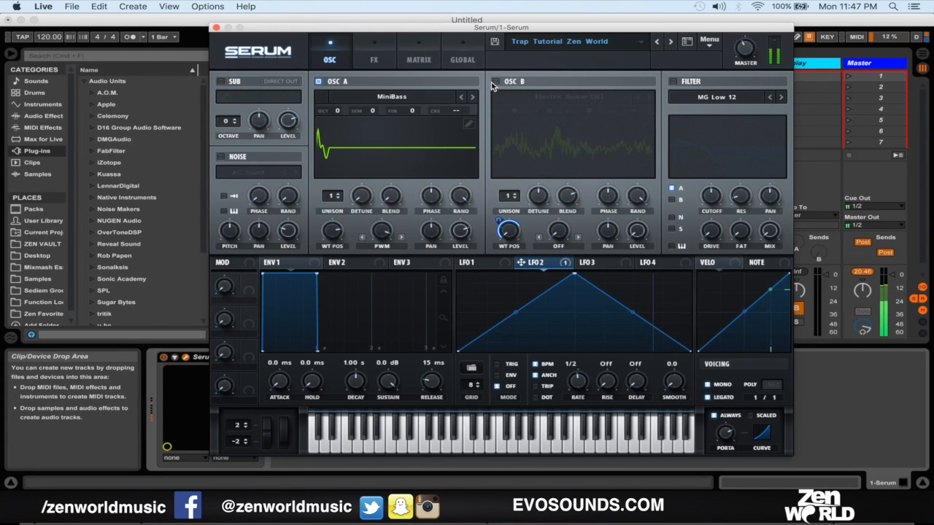
pyautogui.press('a')
pyautogui.press('a')
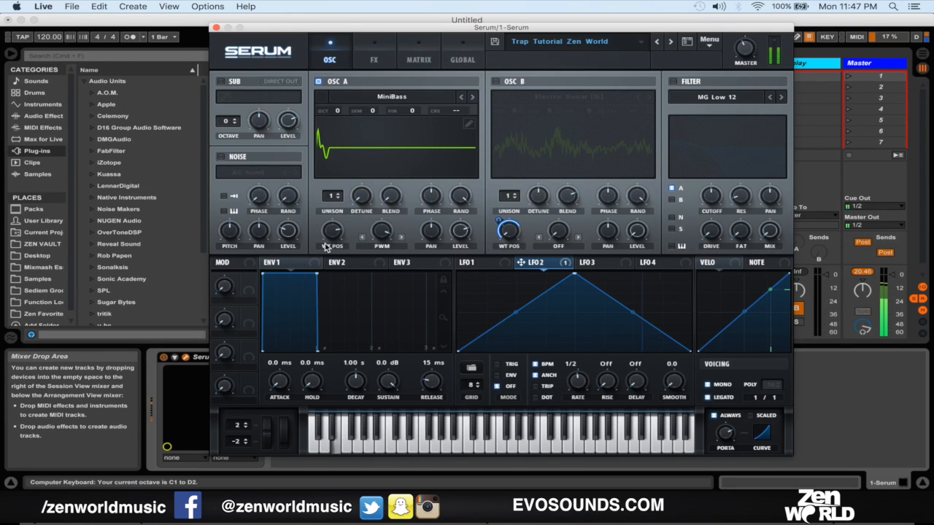
pyautogui.press('a')
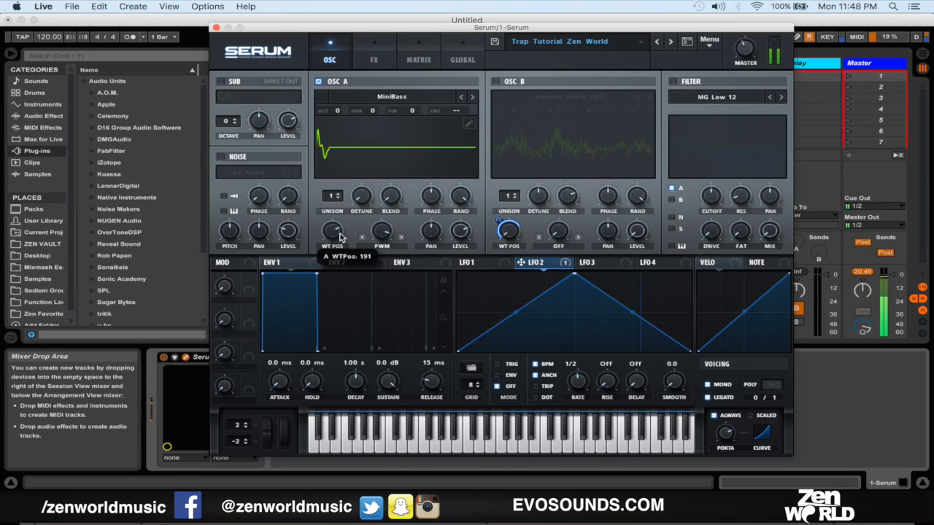
pyautogui.press('a')
pyautogui.press('a')
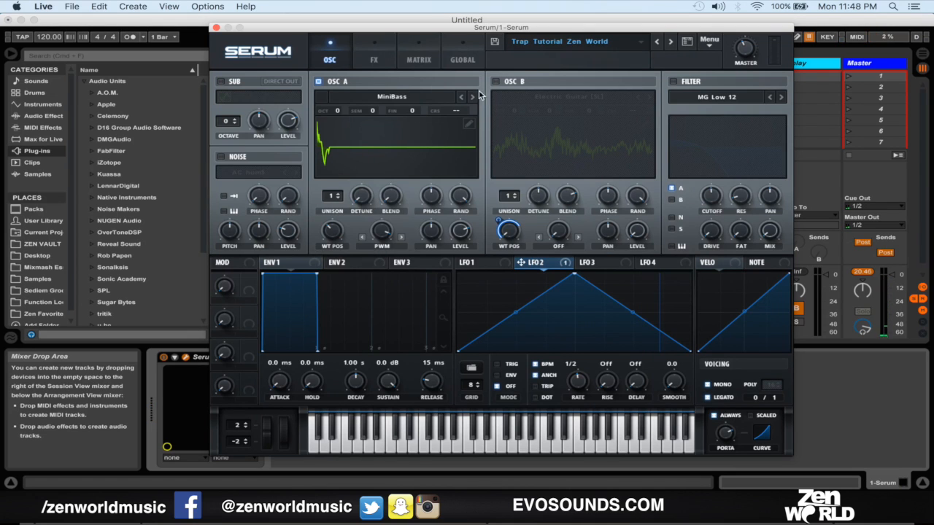
# Load the analog Basic Shapes wavetable into oscillator A in place of MiniBass.
pyautogui.click(422, 98)
pyautogui.moveTo(405, 111)
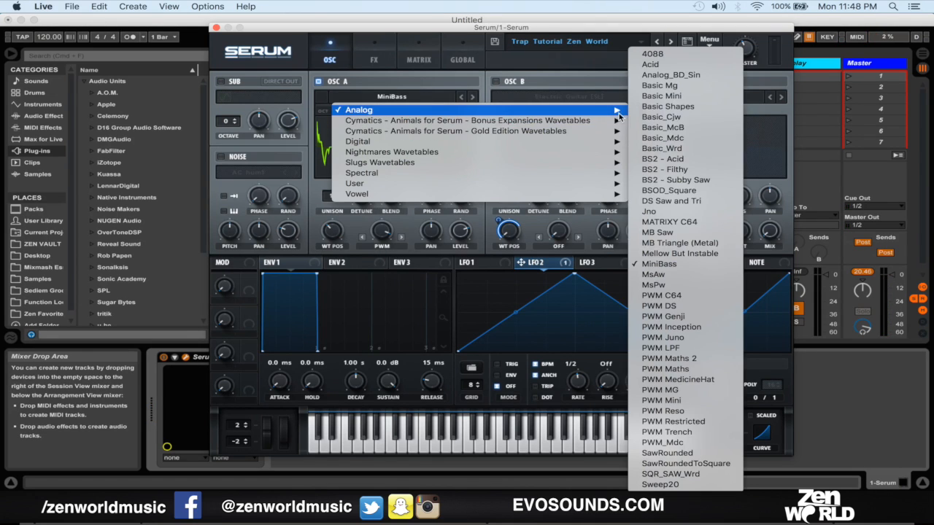
pyautogui.click(656, 94)
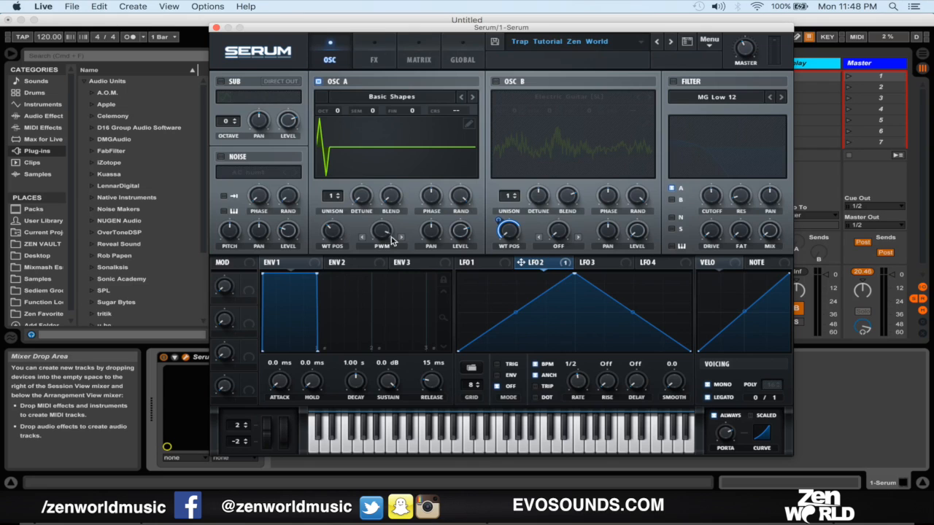